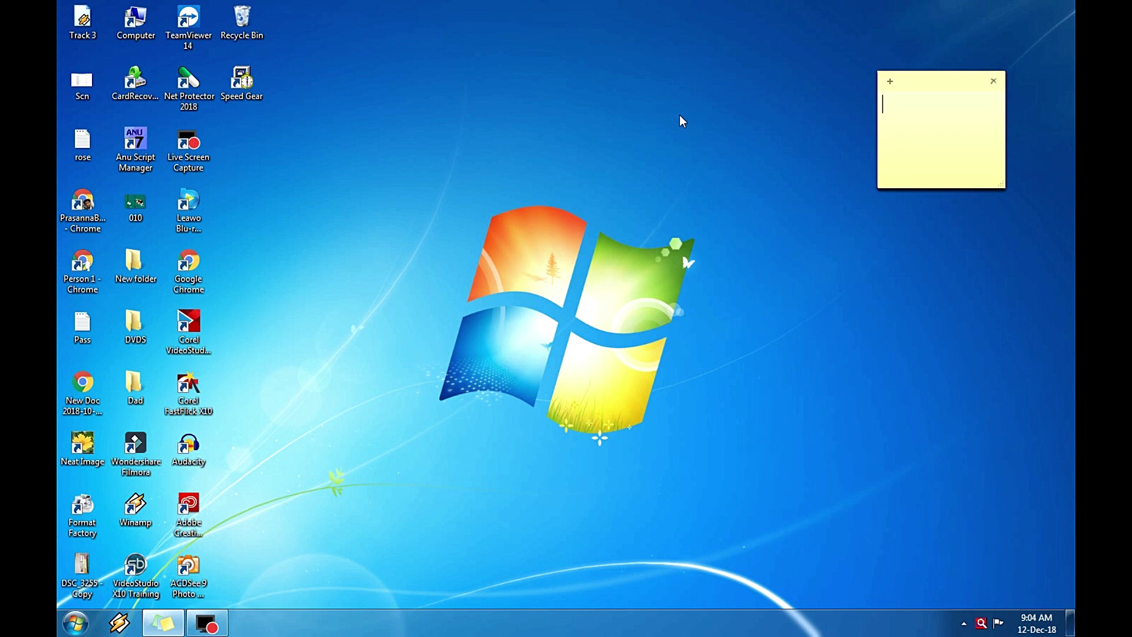
Step: Launch Google Chrome and go to google.com
click(76, 623)
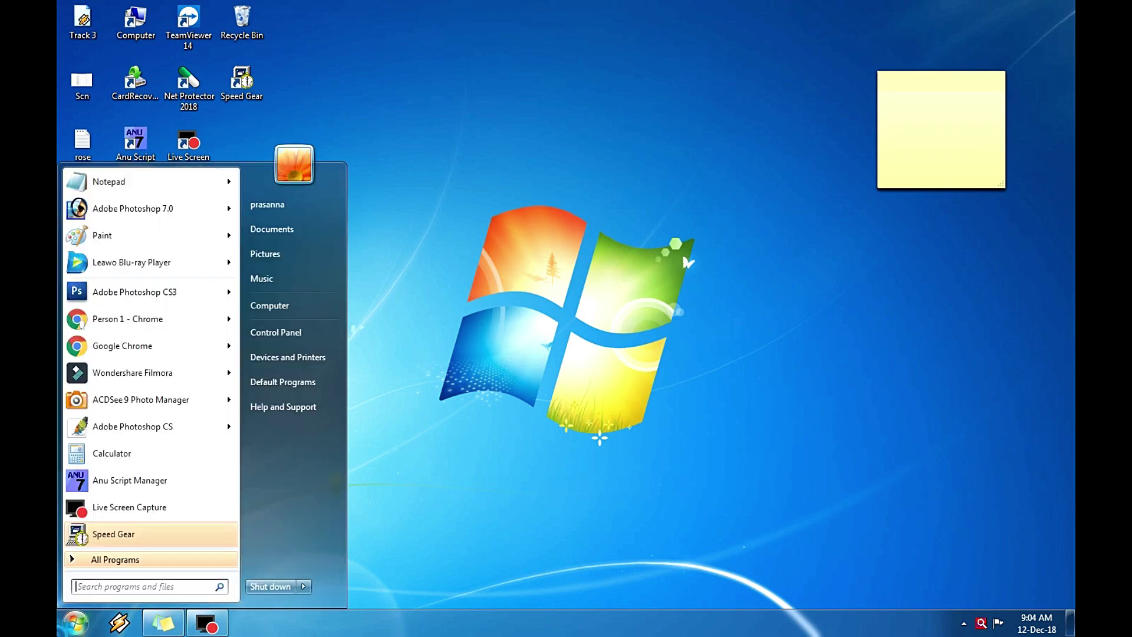
click(201, 349)
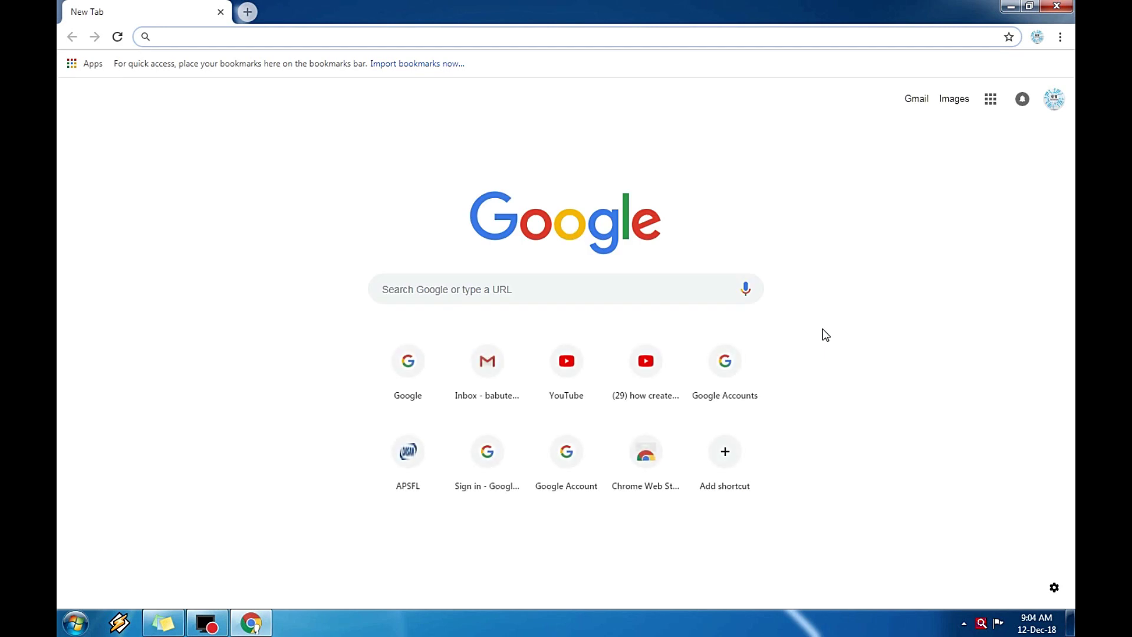
text(google.com)
key(Return)
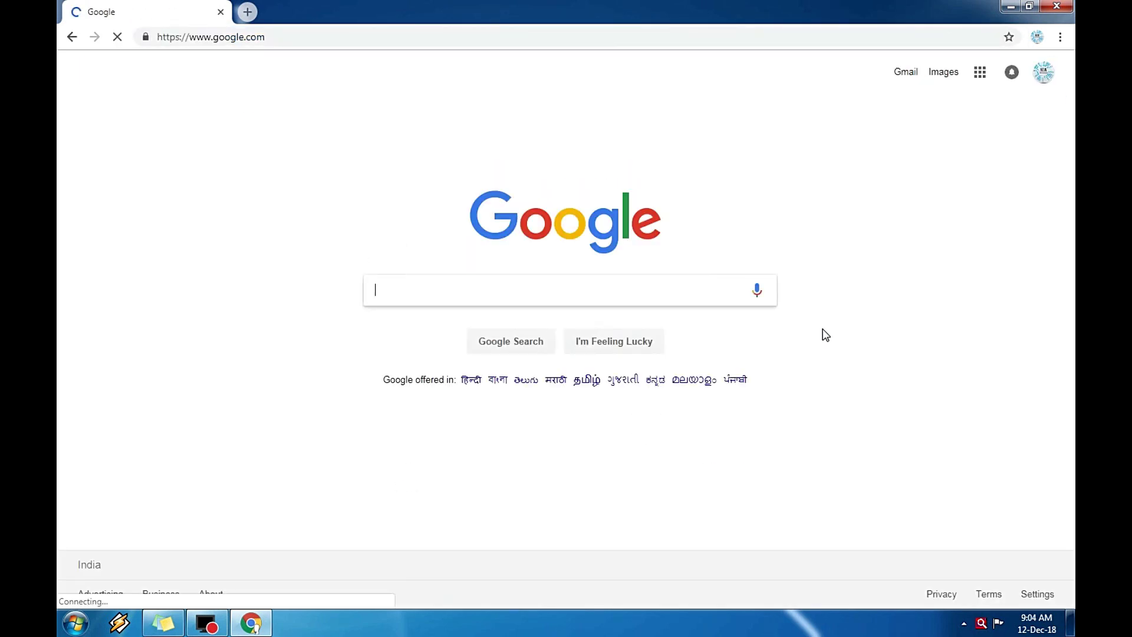
Step: Search Google for 'photopea'
text(ph)
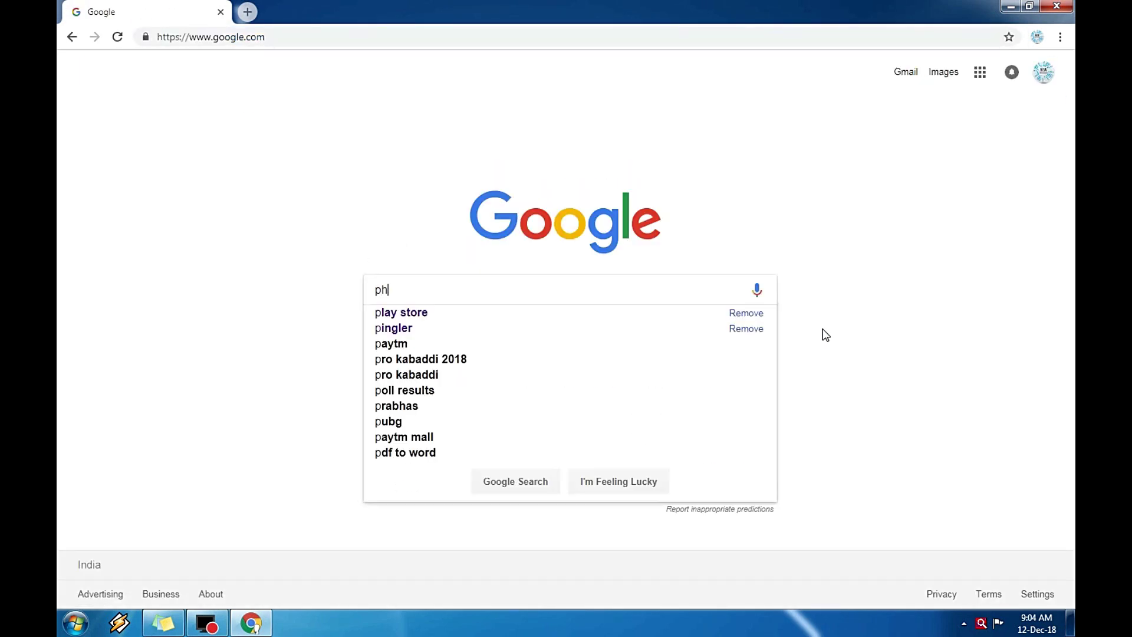
text(otop)
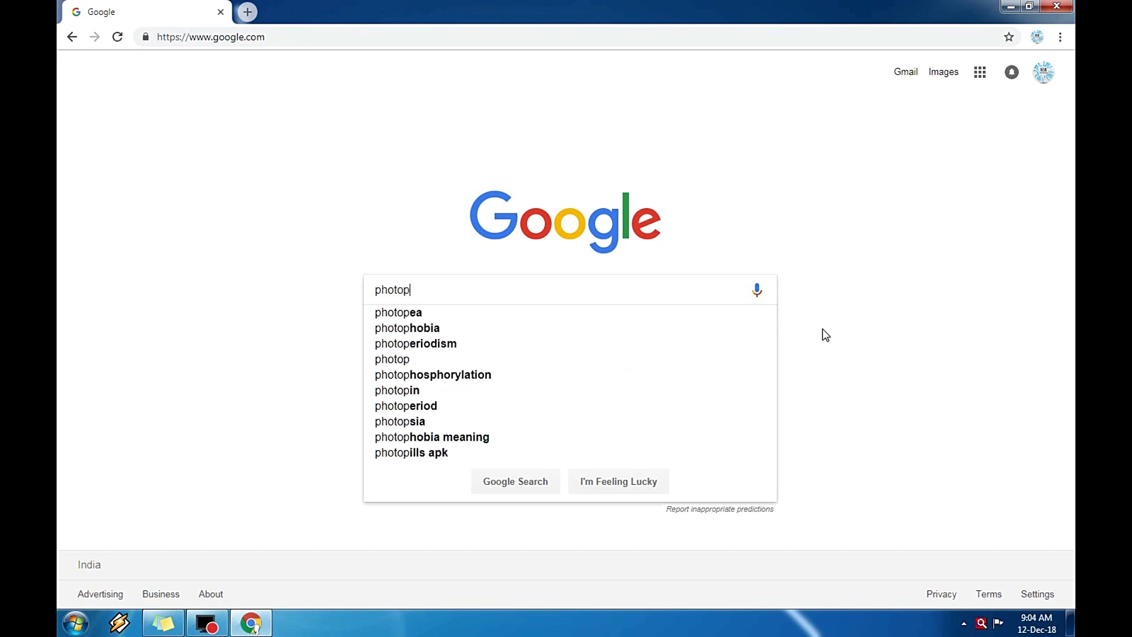
key(Down)
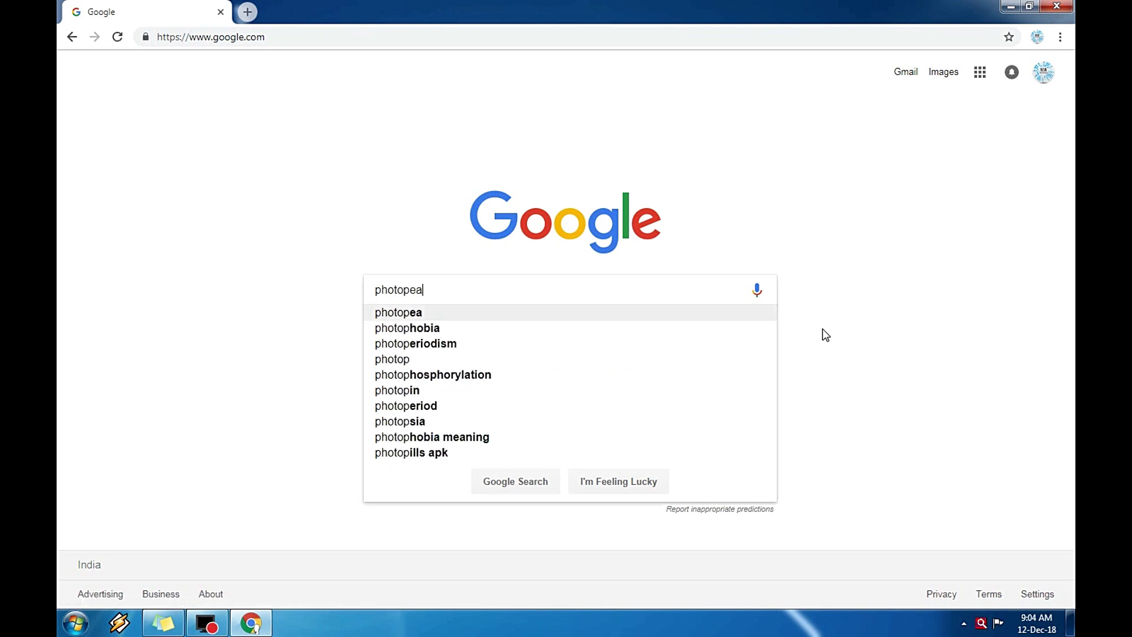
key(Return)
Step: Open the Photopea Online Image Editor result and scroll until the editor fills the window
click(306, 183)
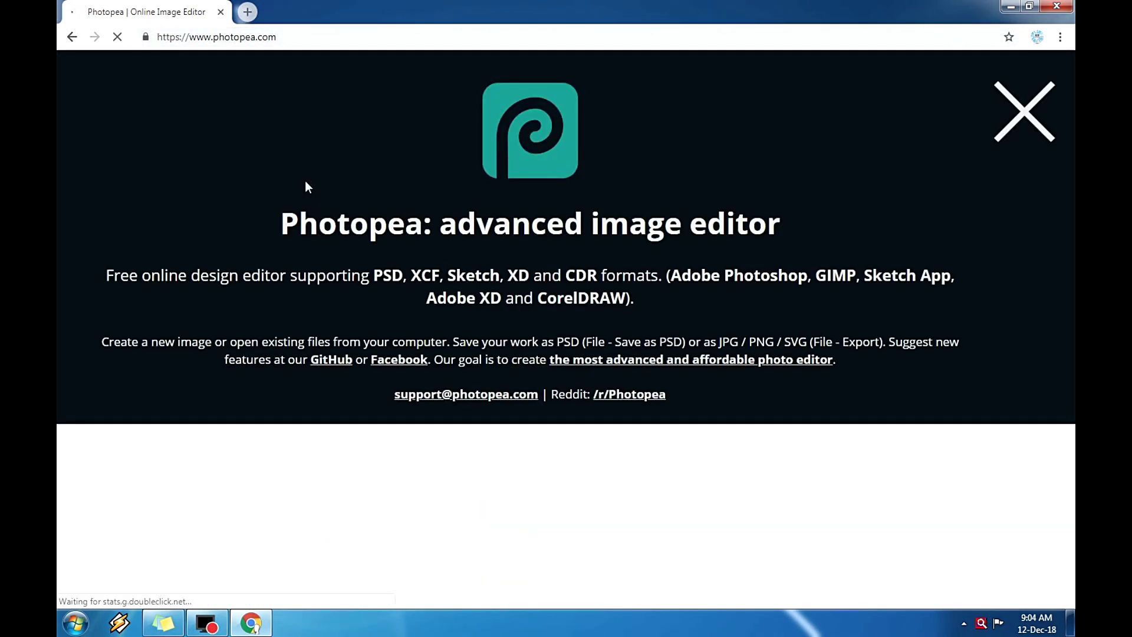
scroll(500, 412, down, 4)
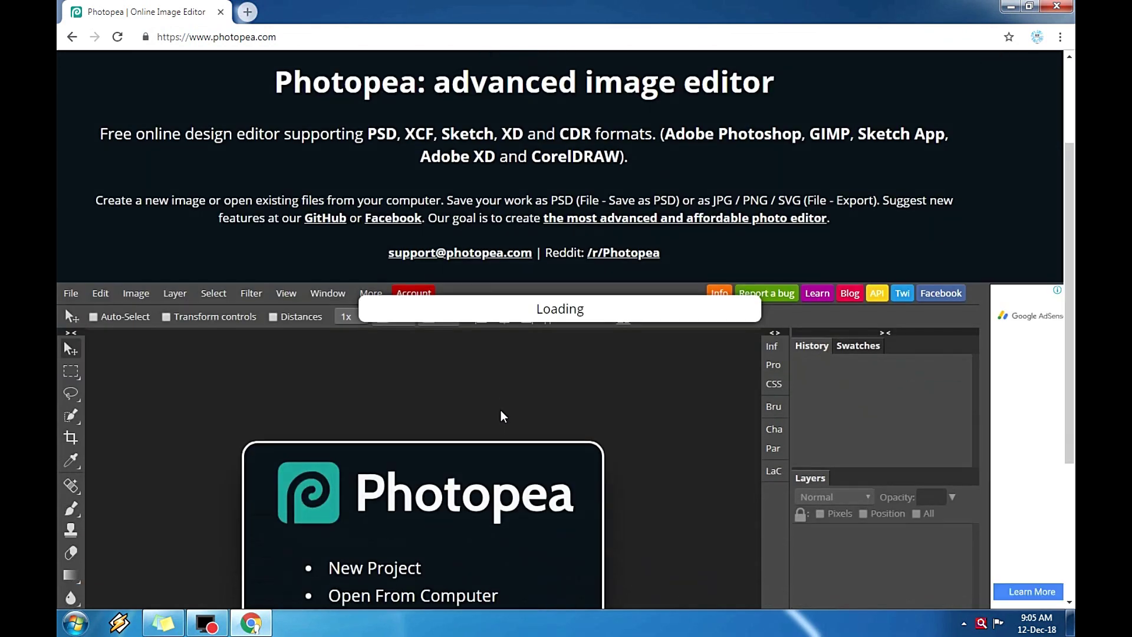
scroll(422, 426, down, 2)
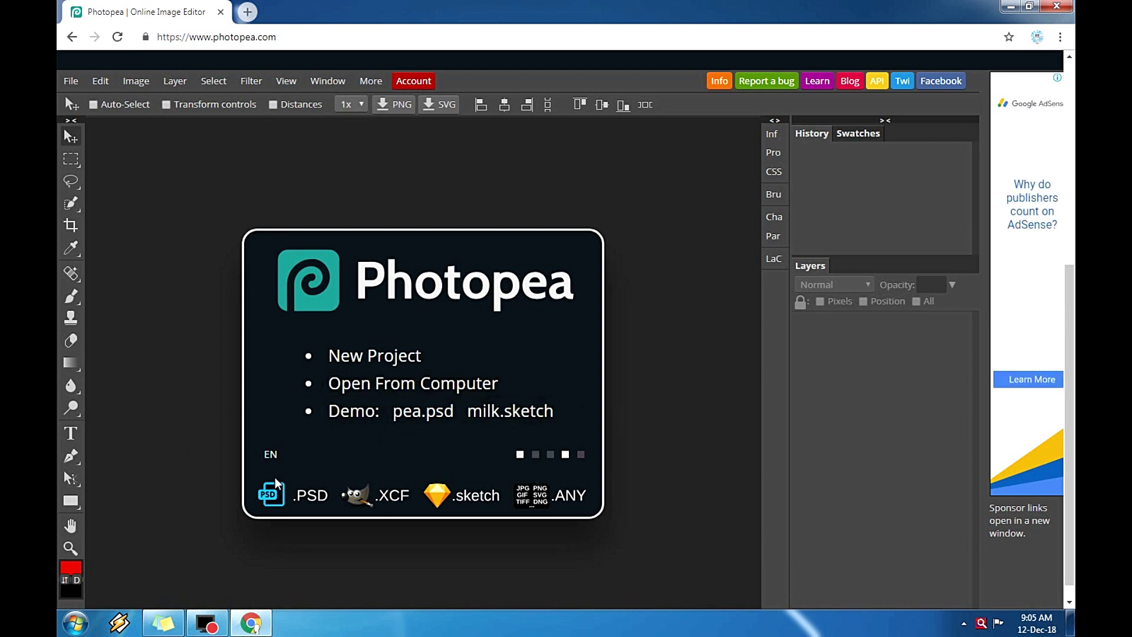
Step: Start a new project with units set to inches and 300 DPI
click(371, 361)
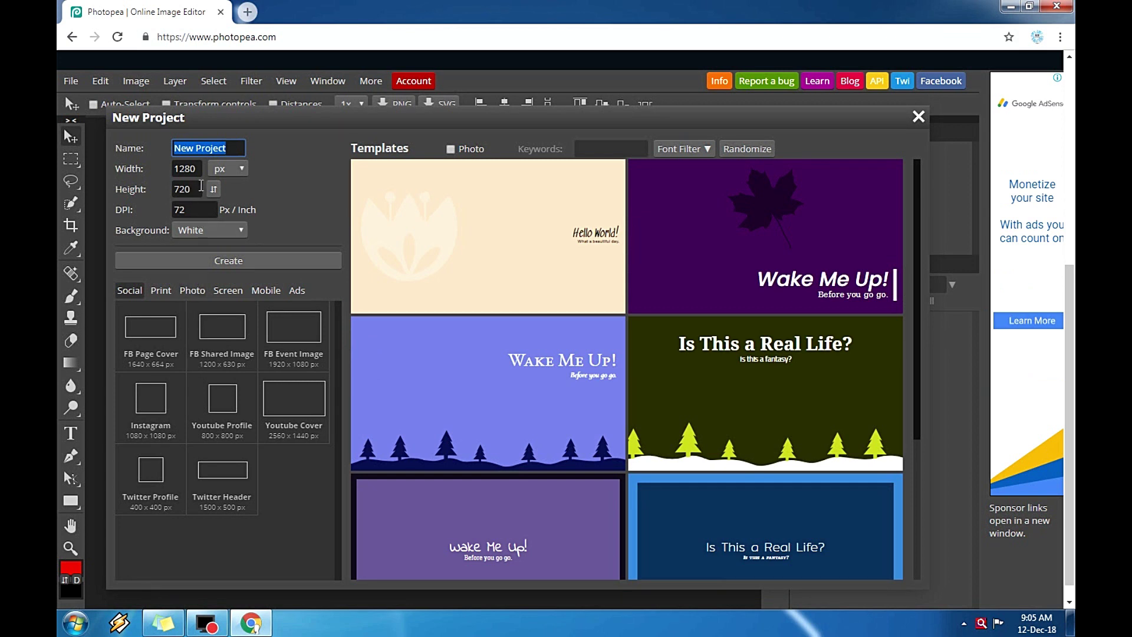
click(227, 169)
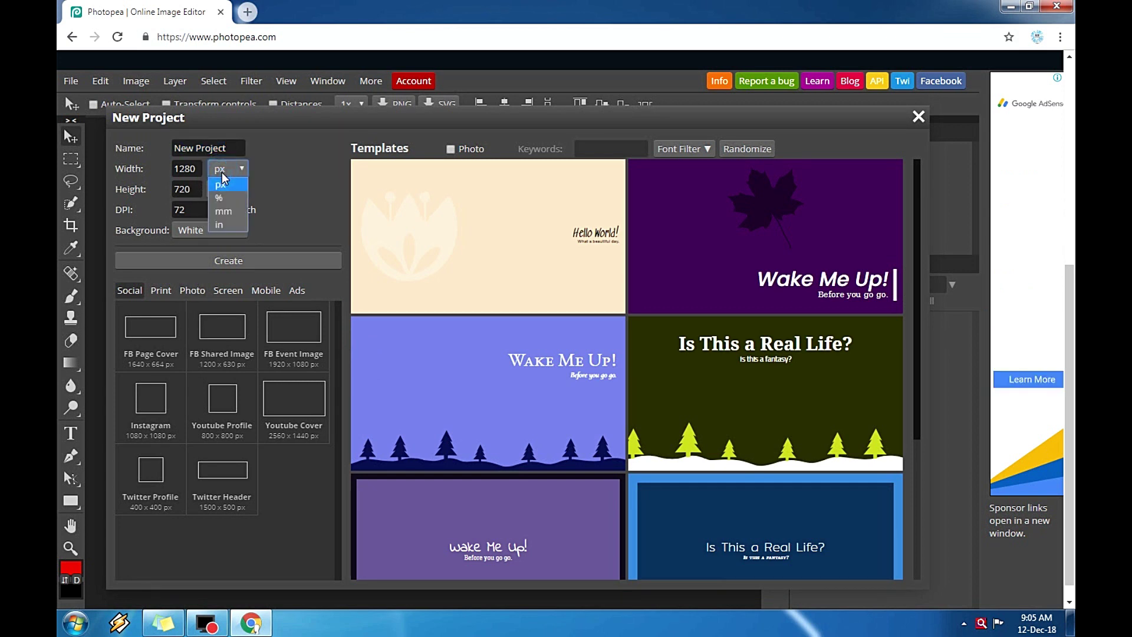
click(221, 180)
click(233, 169)
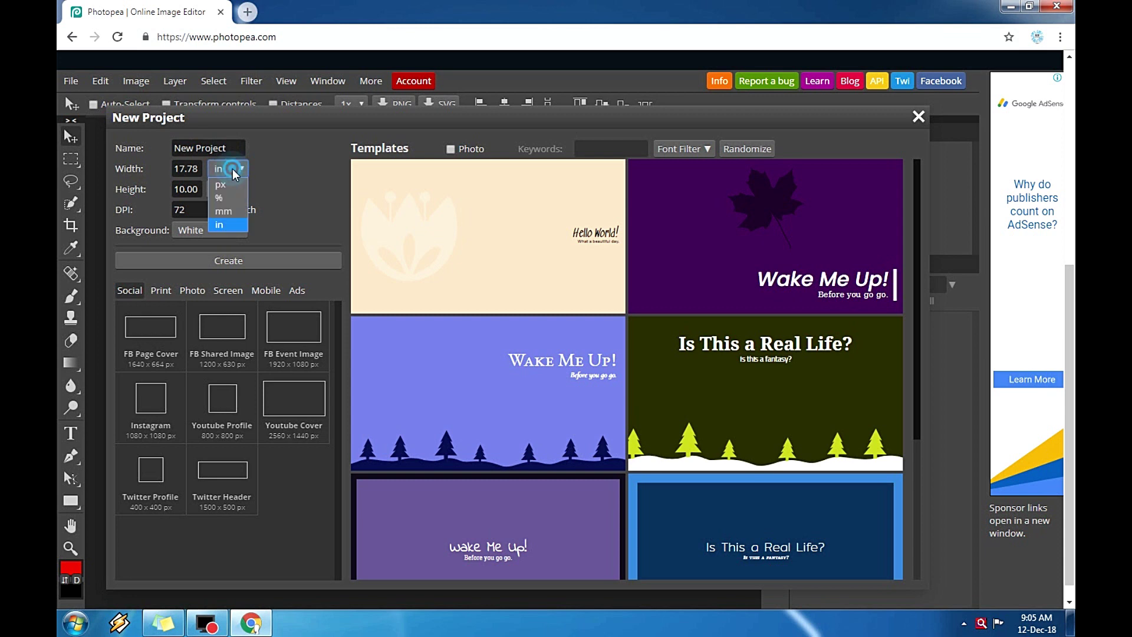
click(233, 168)
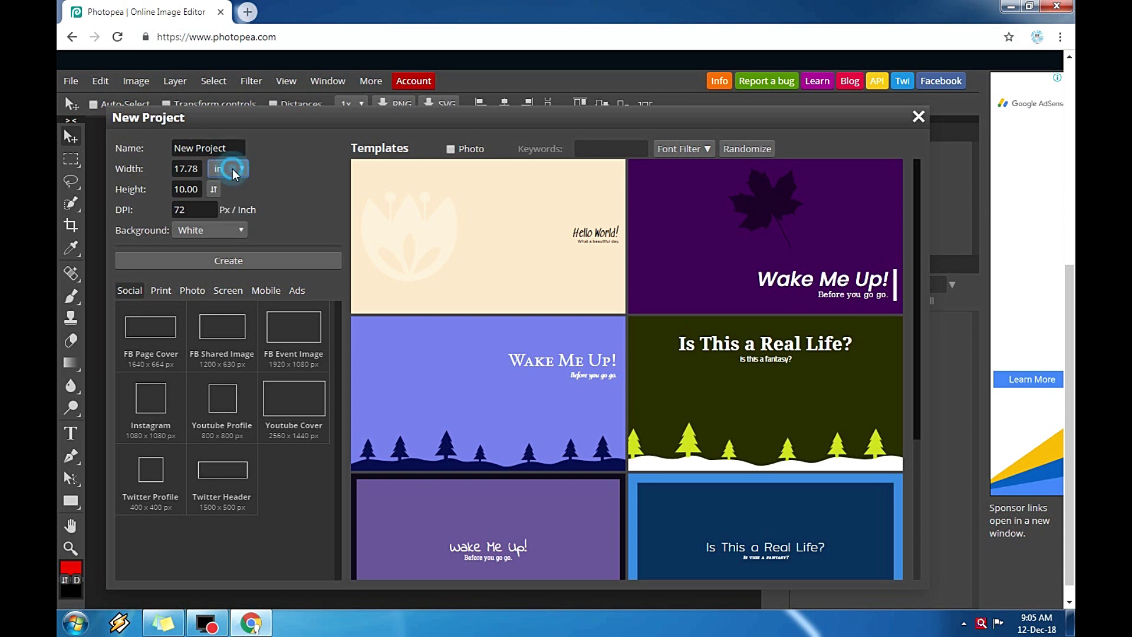
double_click(199, 209)
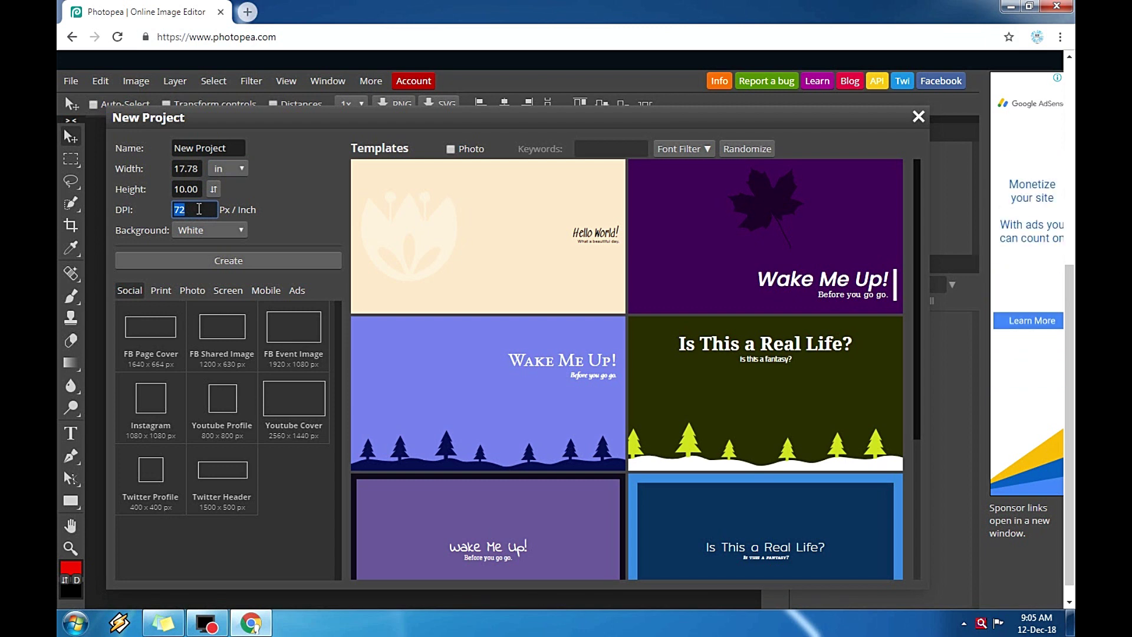
text(300)
Step: Set the size to 12 × 18 inches and create the document
double_click(201, 171)
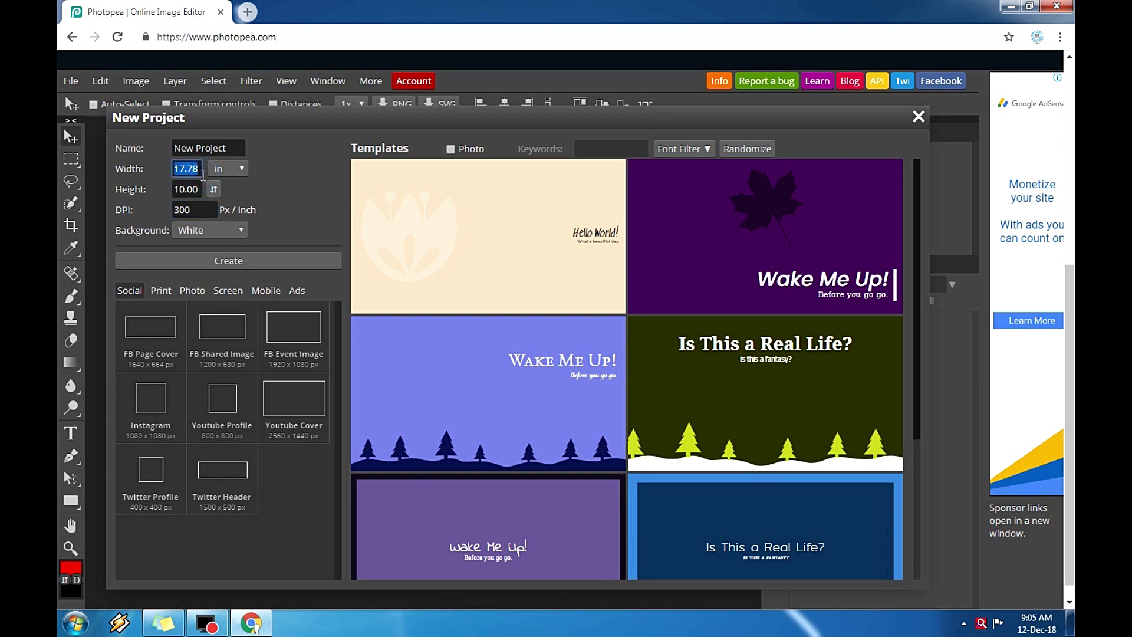
text(12)
click(200, 188)
double_click(201, 187)
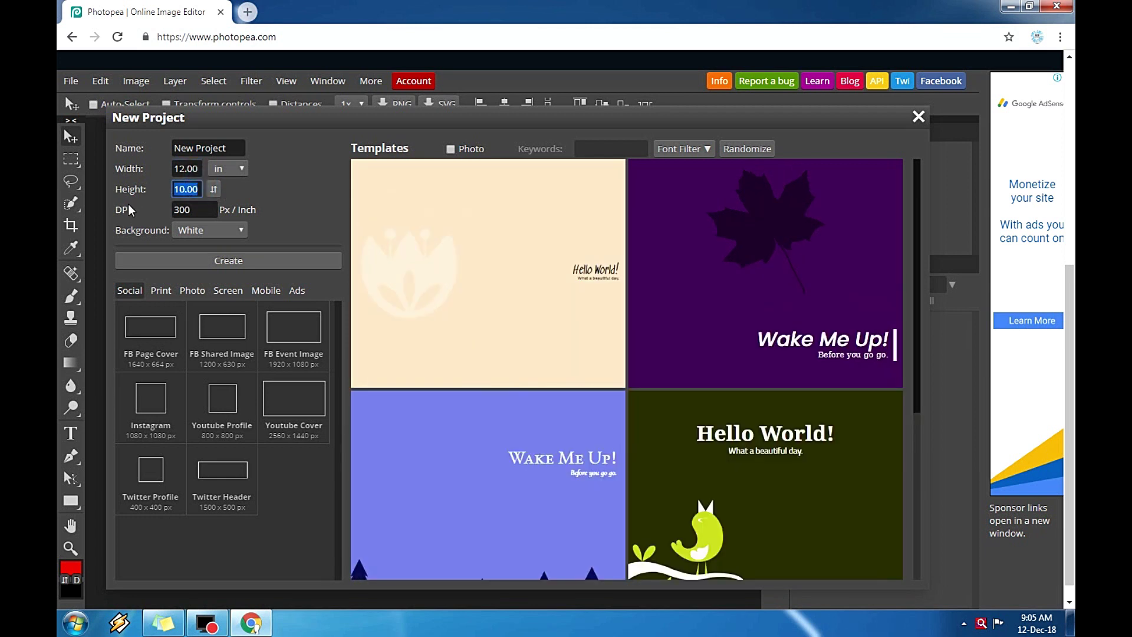
text(18)
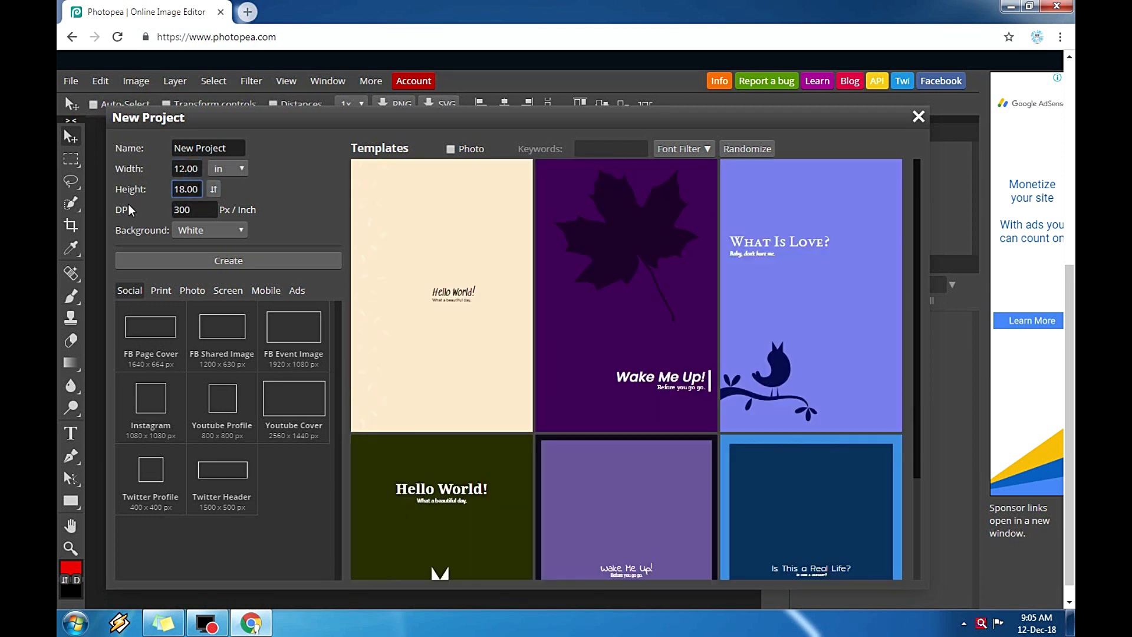
click(211, 257)
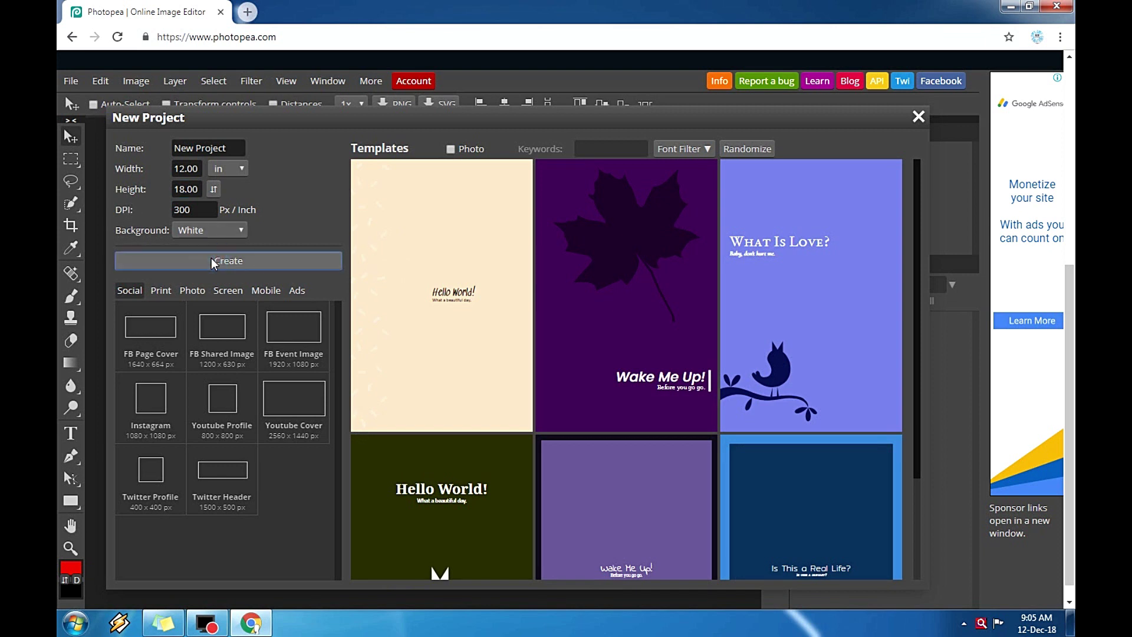
click(211, 260)
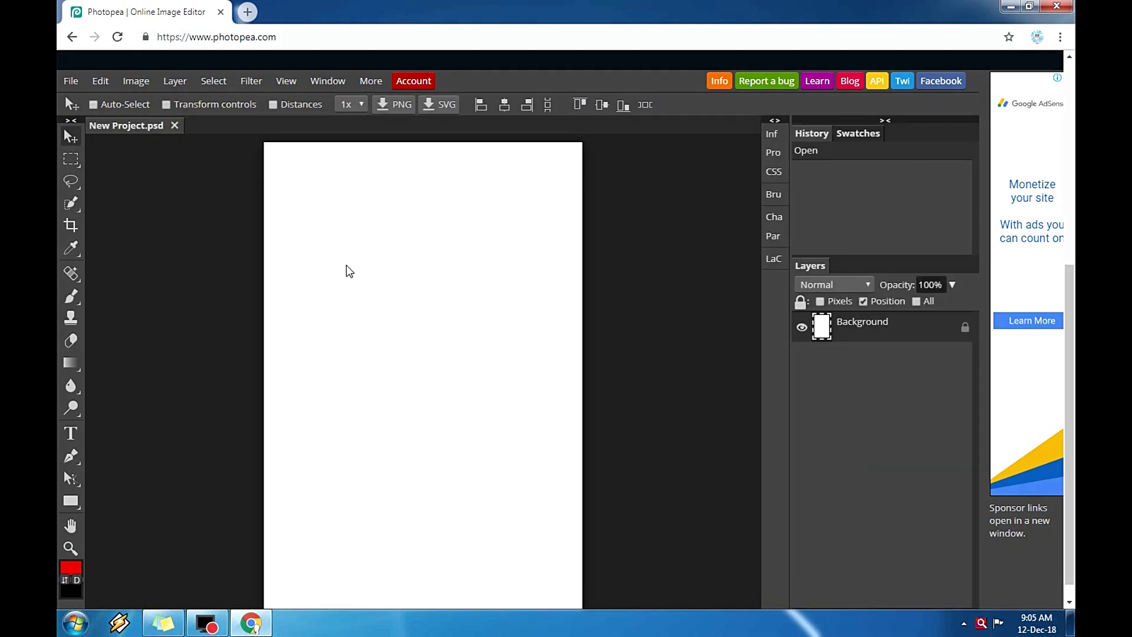
Step: Rotate the canvas 90° into an 18 × 12 in landscape page, viewed at 100%
key(ctrl+minus)
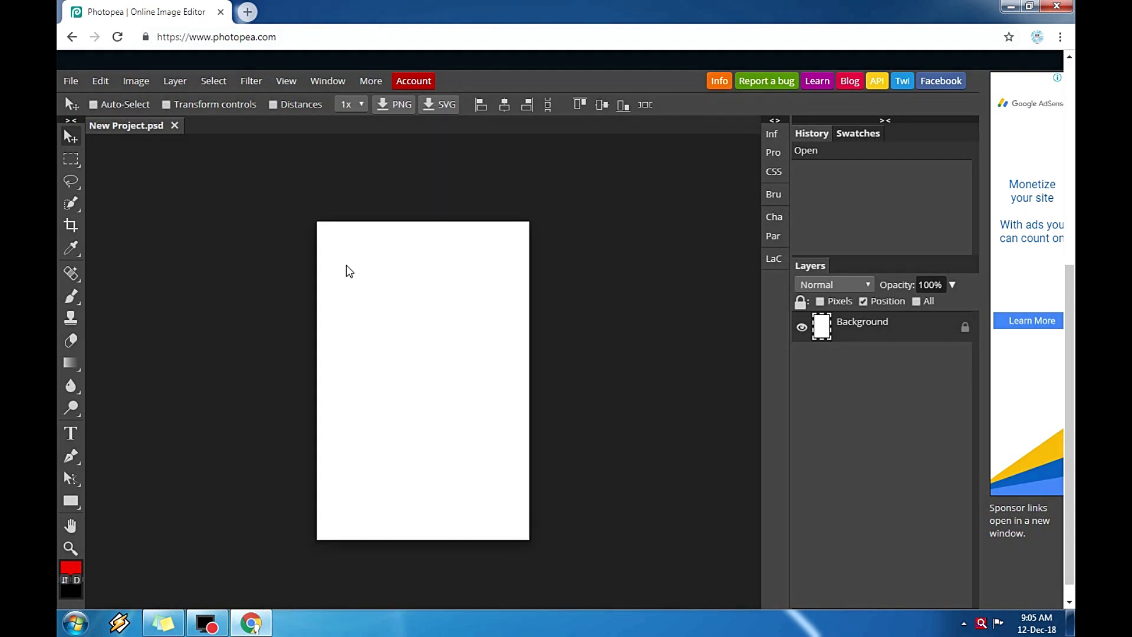
click(148, 81)
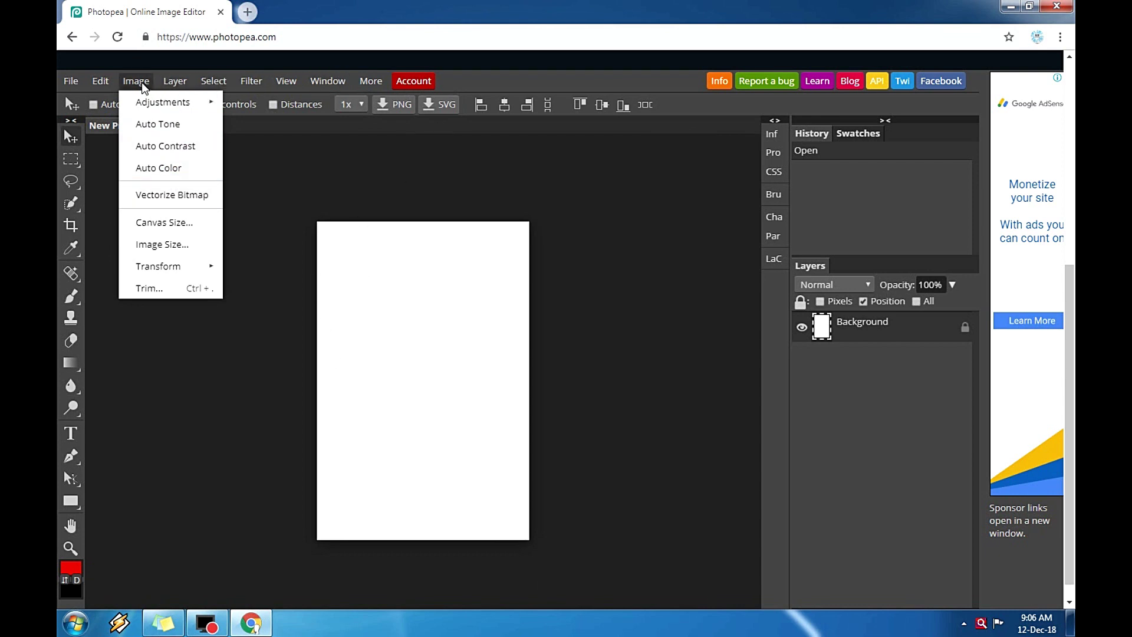
mouse_move(168, 265)
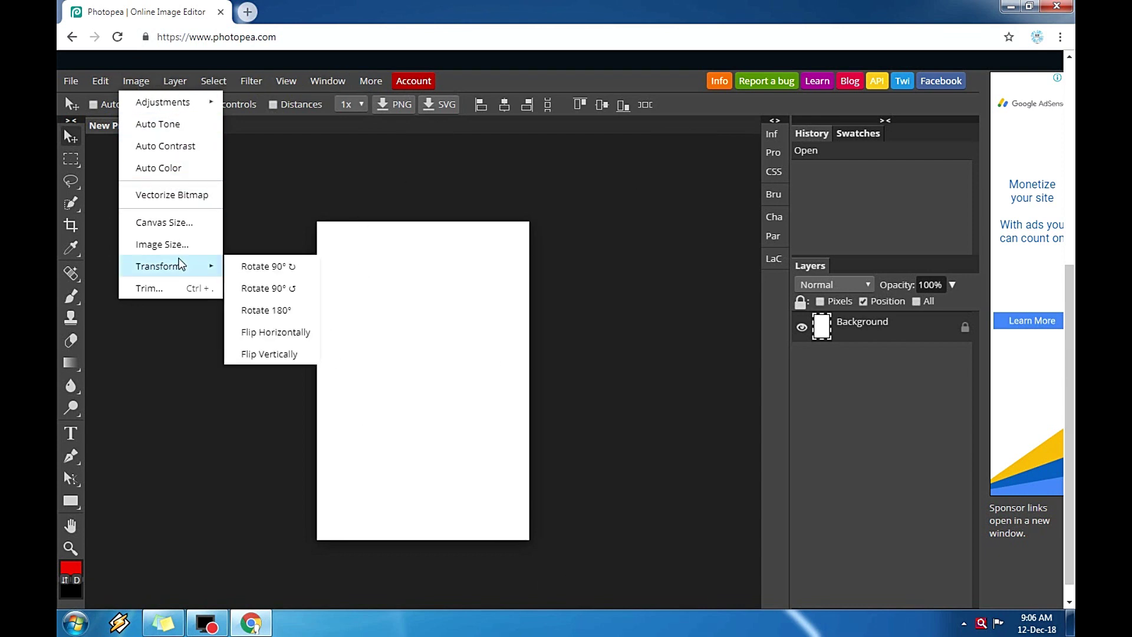
click(303, 296)
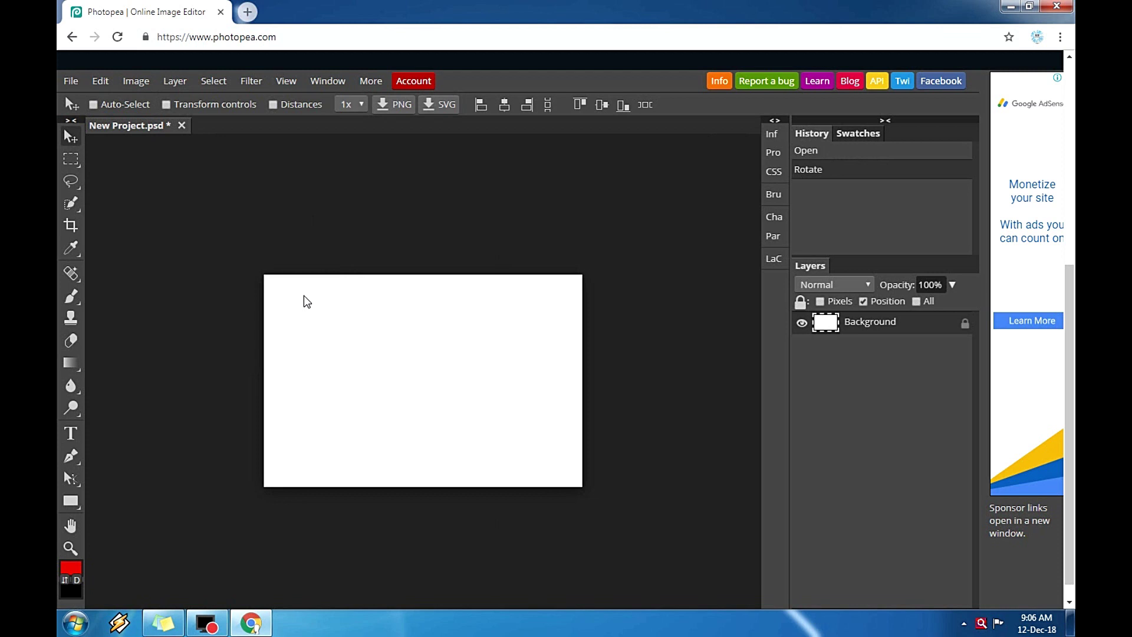
key(ctrl+1)
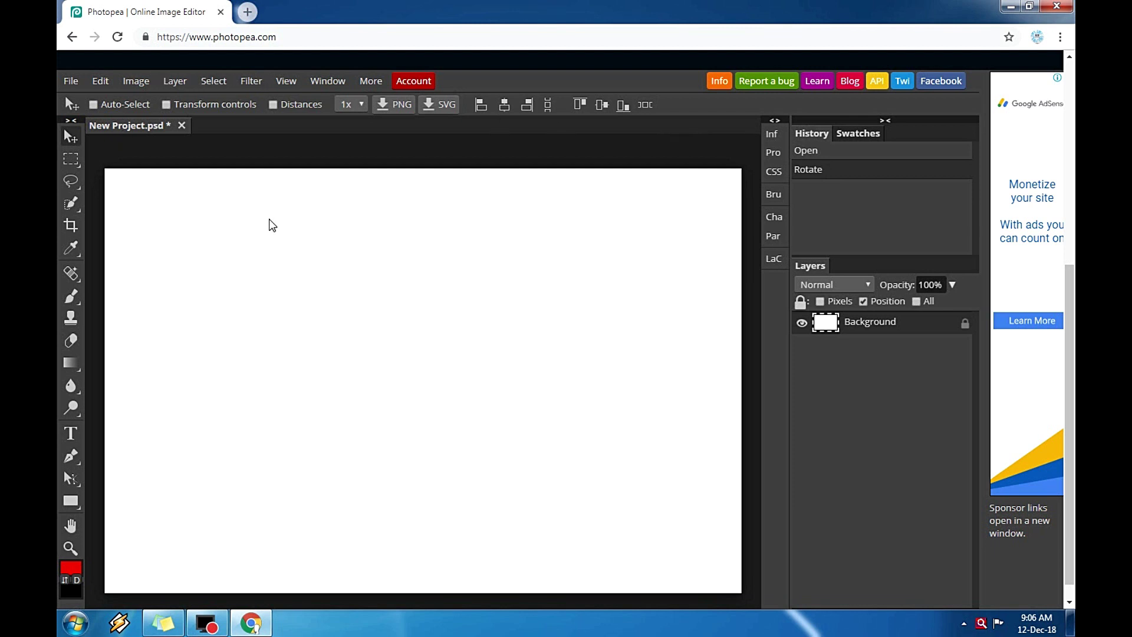
Step: Open SVD_1913 from the Youtube > 2 > 101D5600 folder
key(ctrl+o)
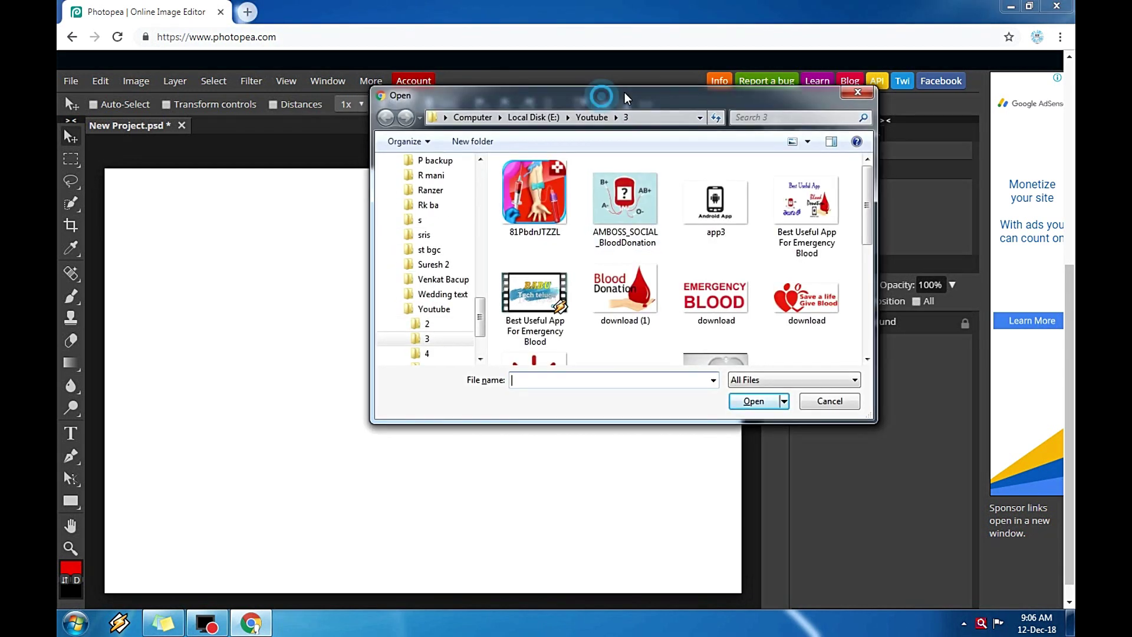
drag(625, 93, 444, 56)
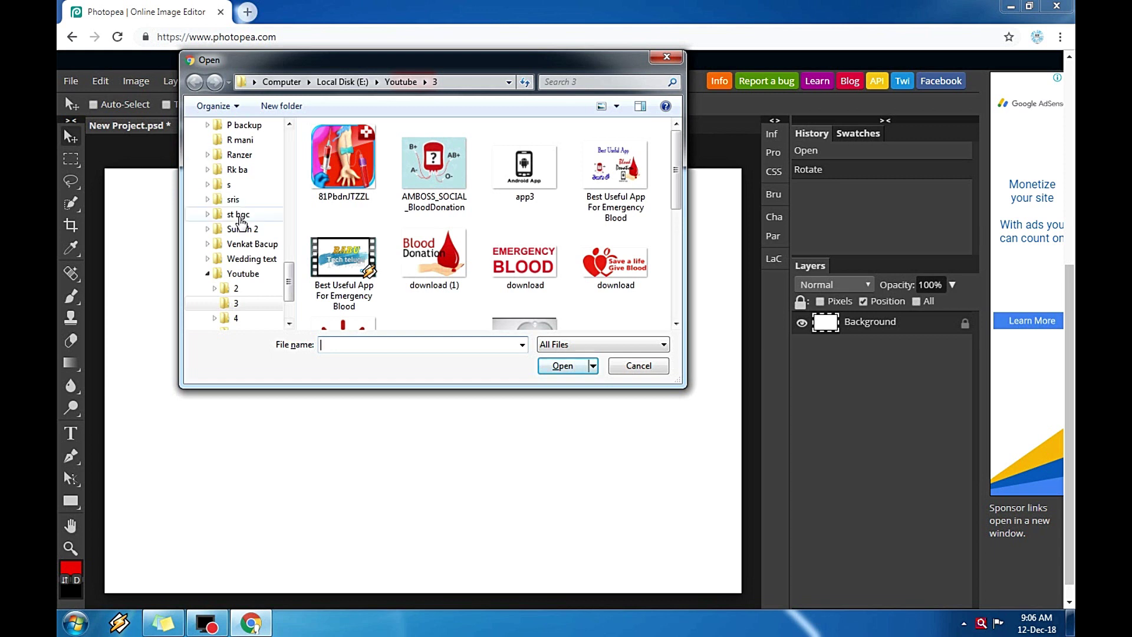
scroll(290, 131, up, 10)
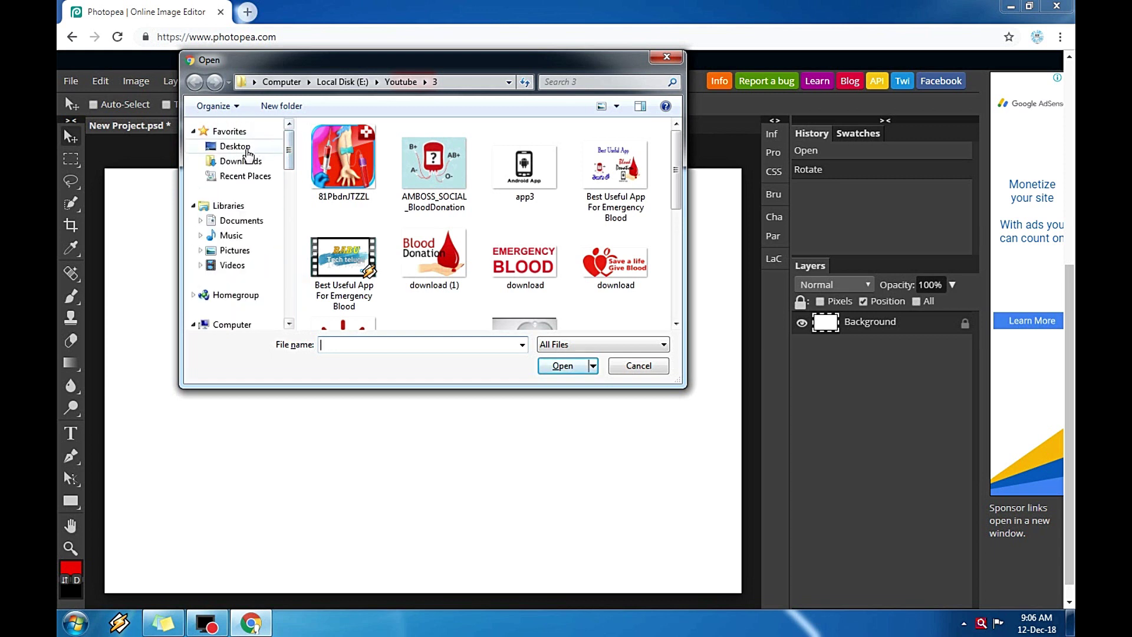
scroll(412, 236, down, 2)
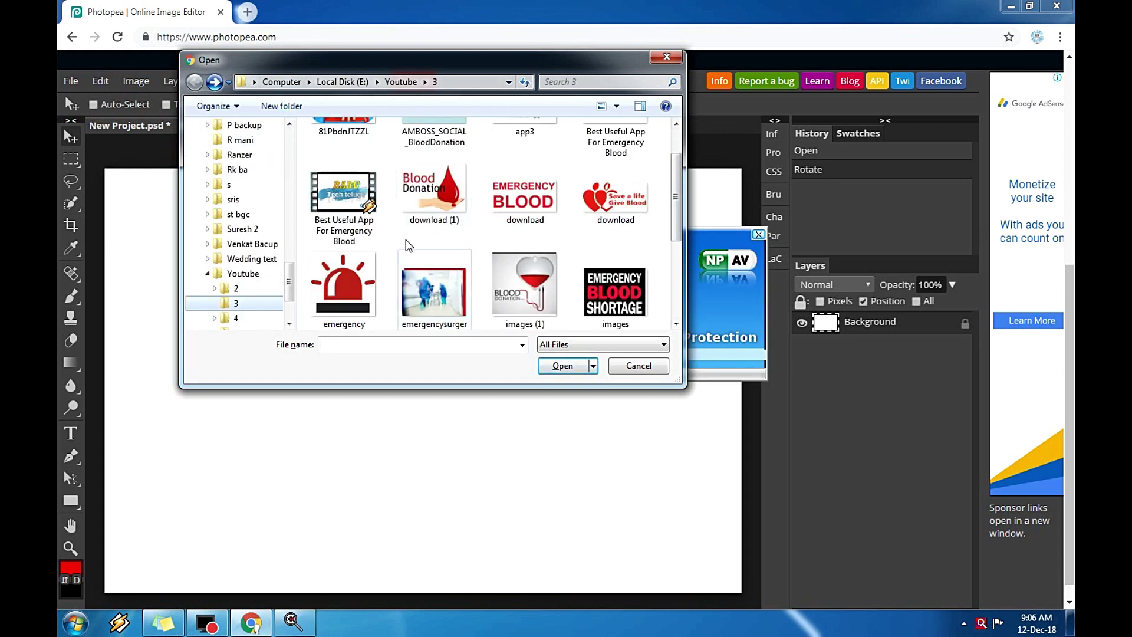
click(398, 82)
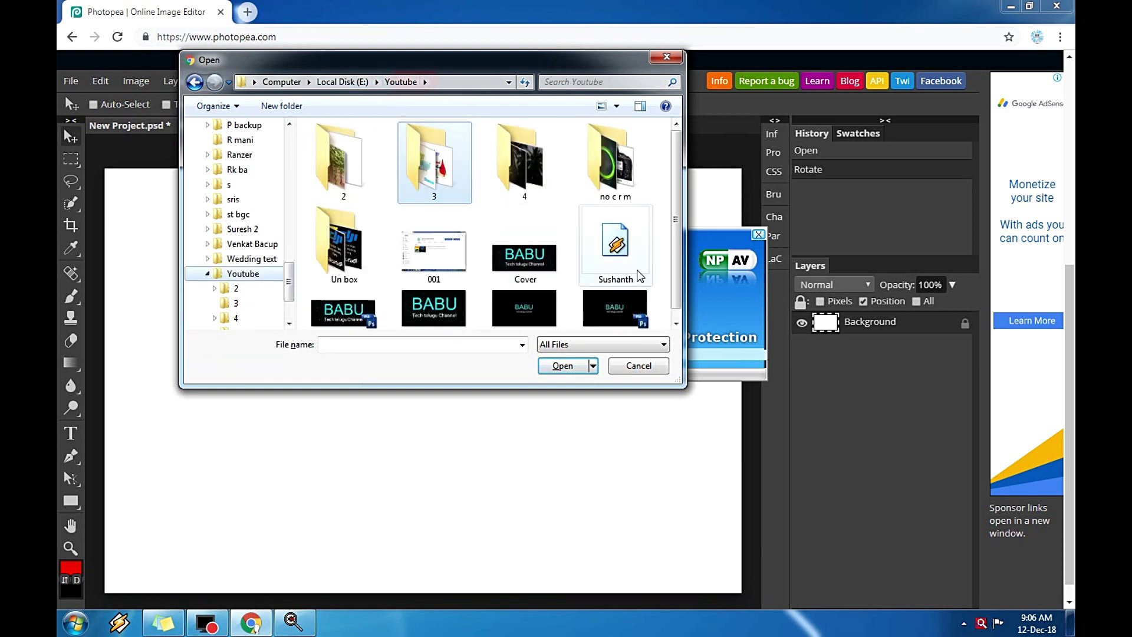
drag(675, 197, 673, 184)
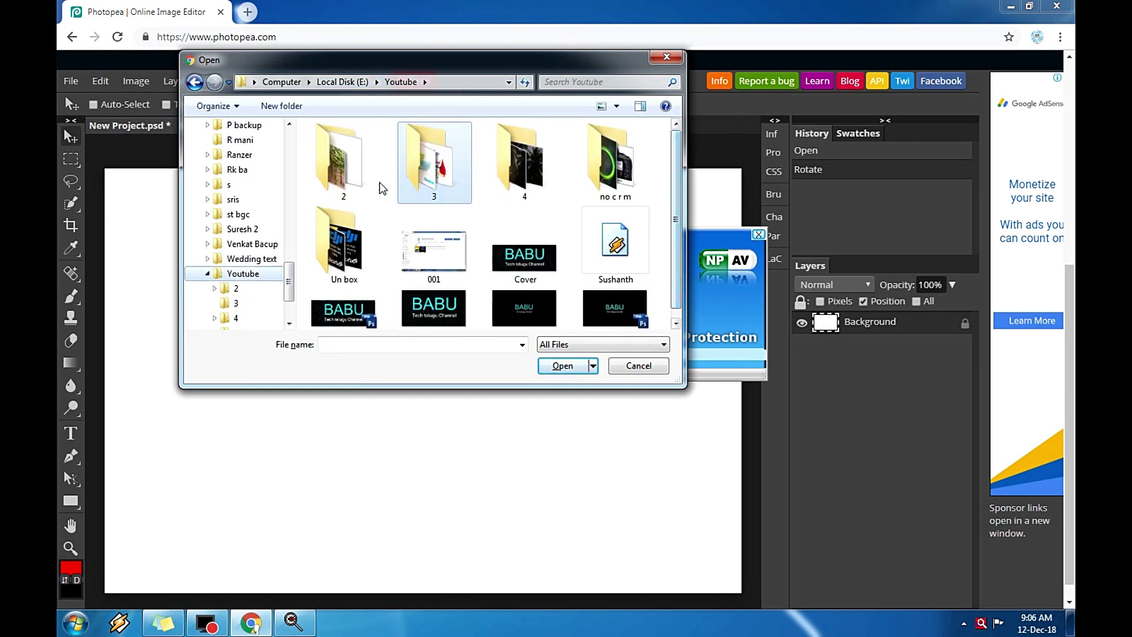
double_click(348, 168)
double_click(353, 171)
click(615, 168)
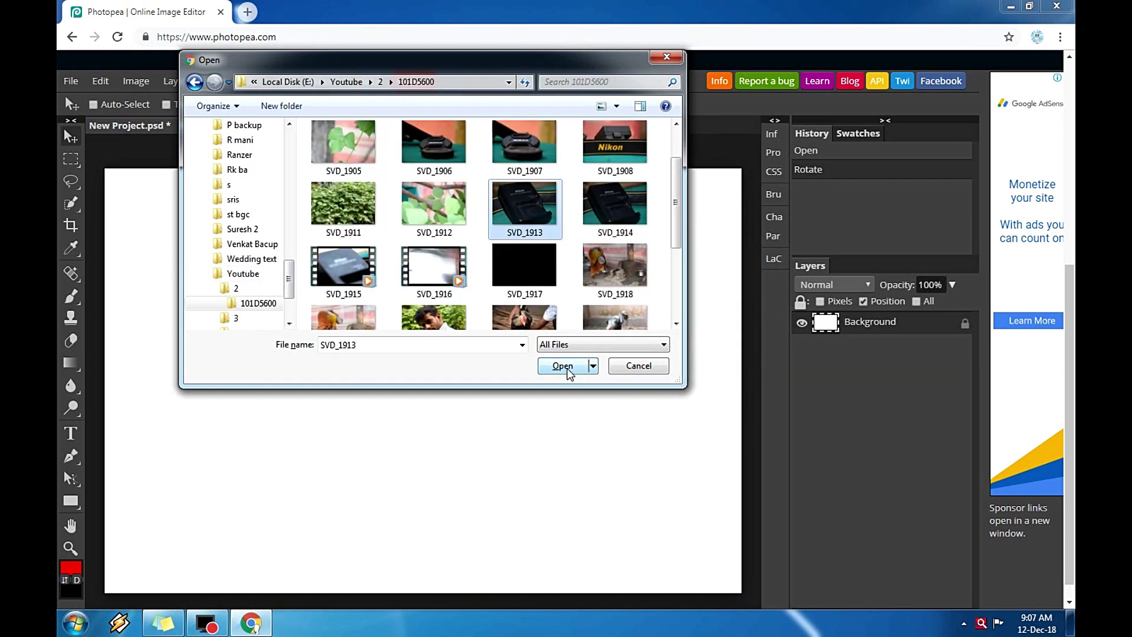
click(564, 366)
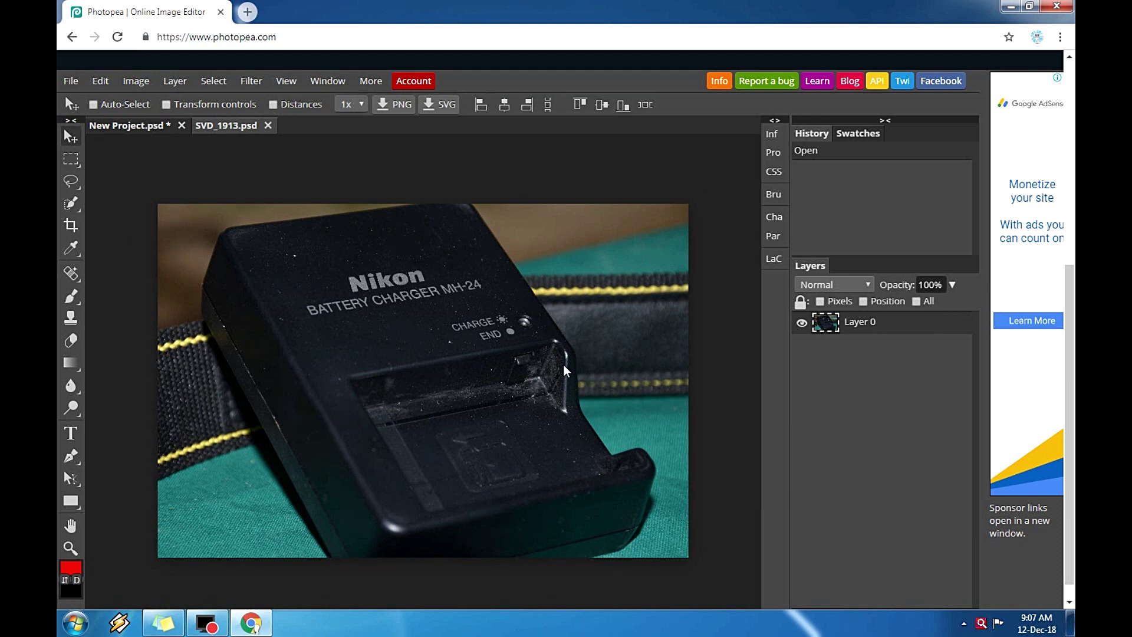
Step: Brighten the charger photo with Levels: white point 205 and midtones 1.59
key(ctrl+l)
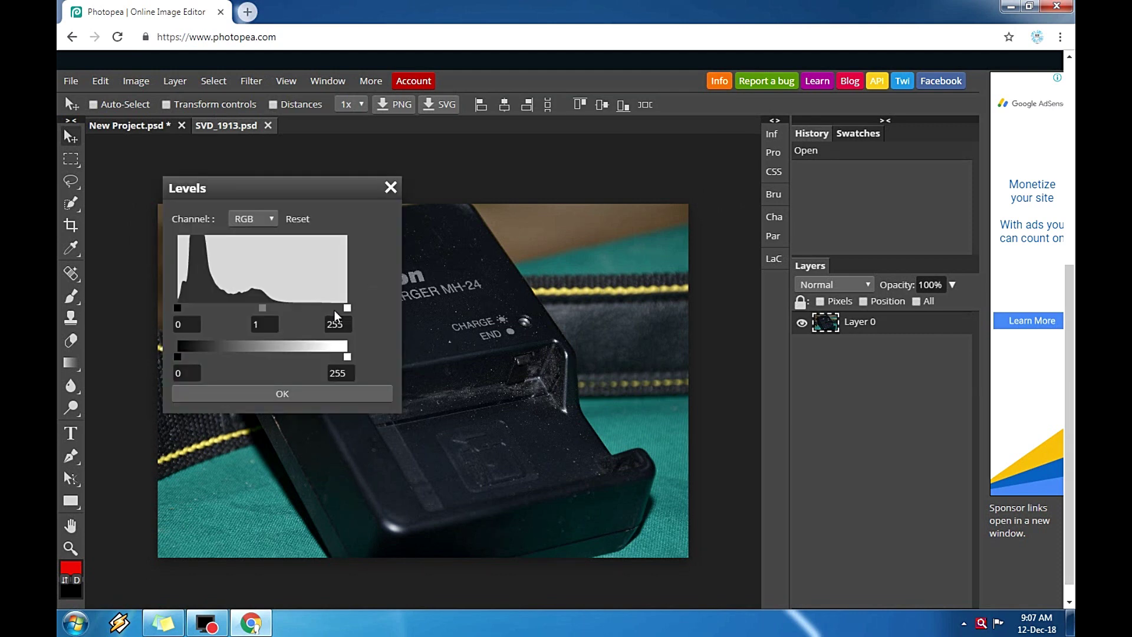
drag(296, 206, 547, 129)
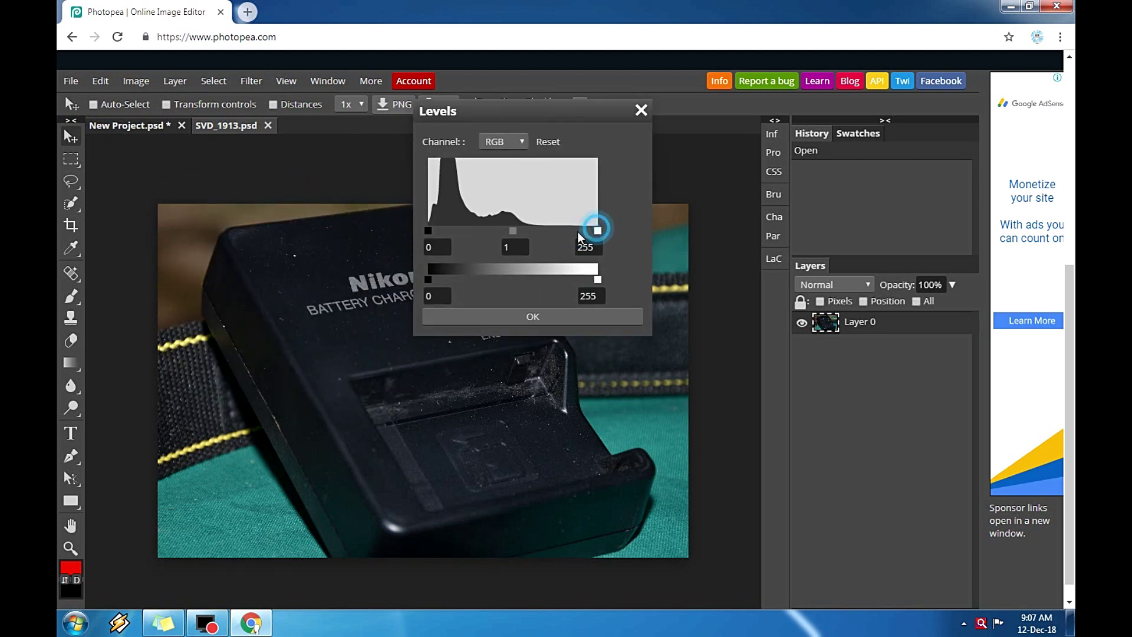
drag(598, 230, 565, 230)
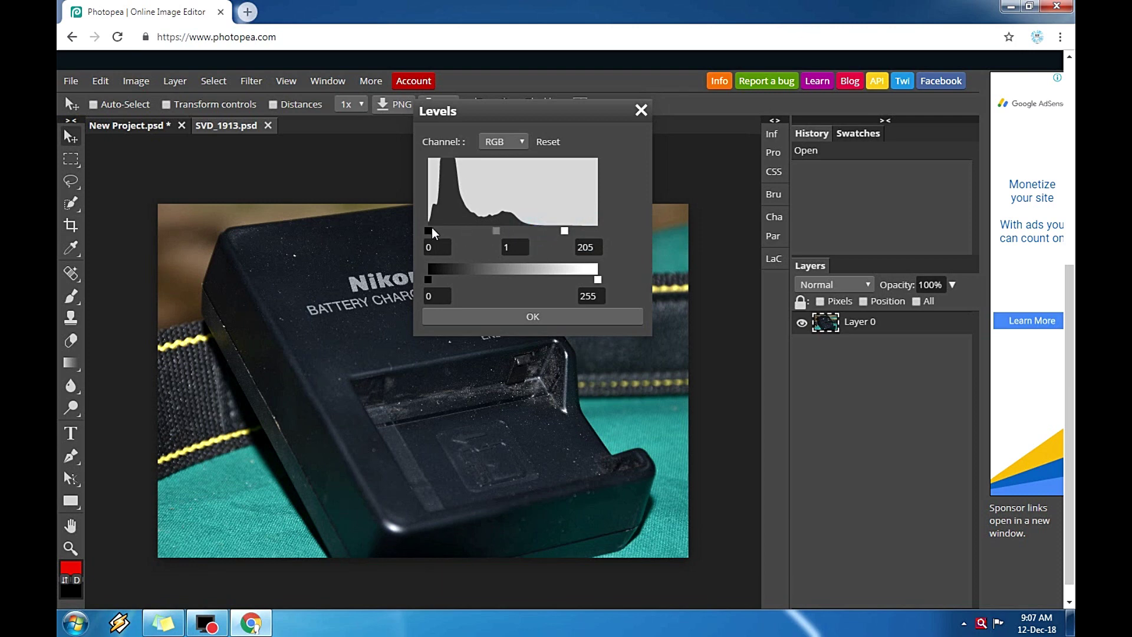
drag(496, 230, 440, 230)
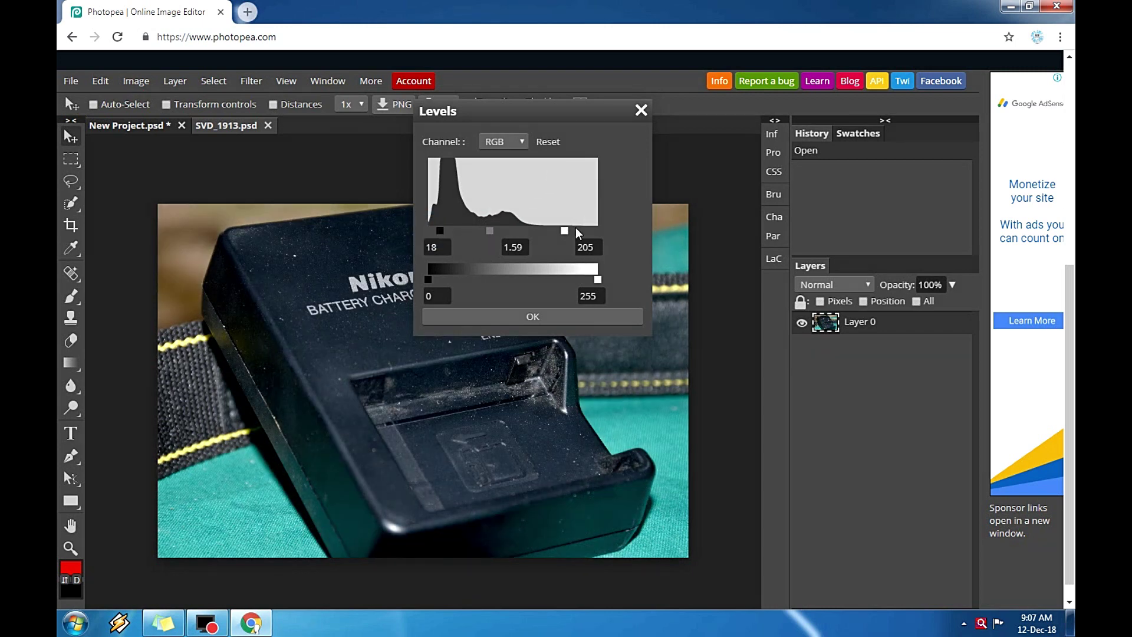
click(557, 313)
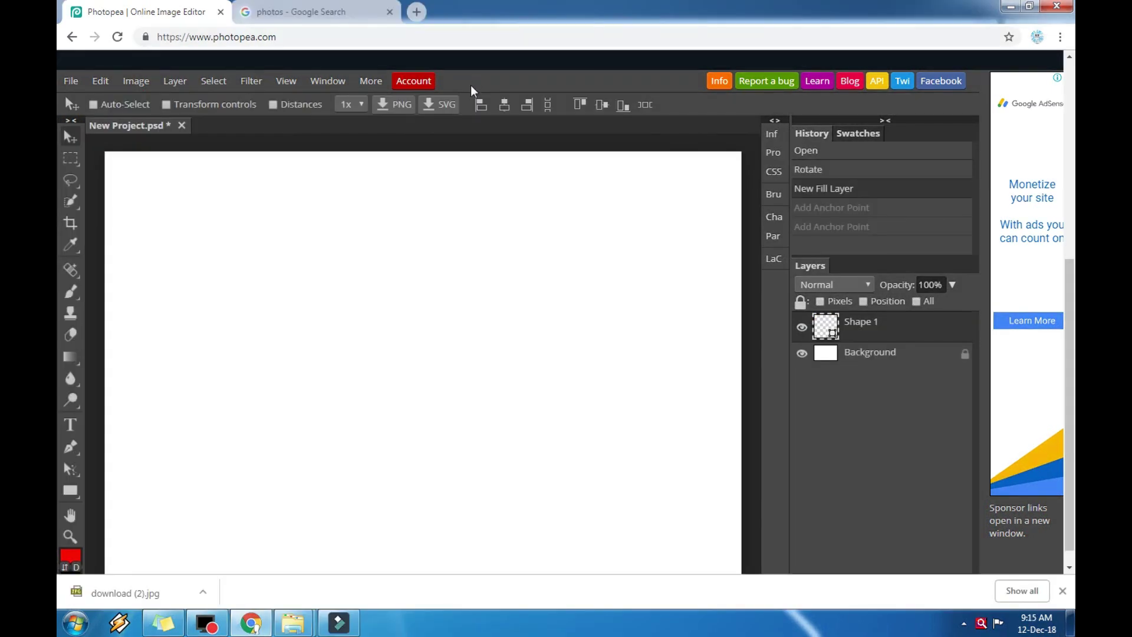
Step: Open download (2) from Local Disk (E:) > Youtube > 3
key(ctrl+o)
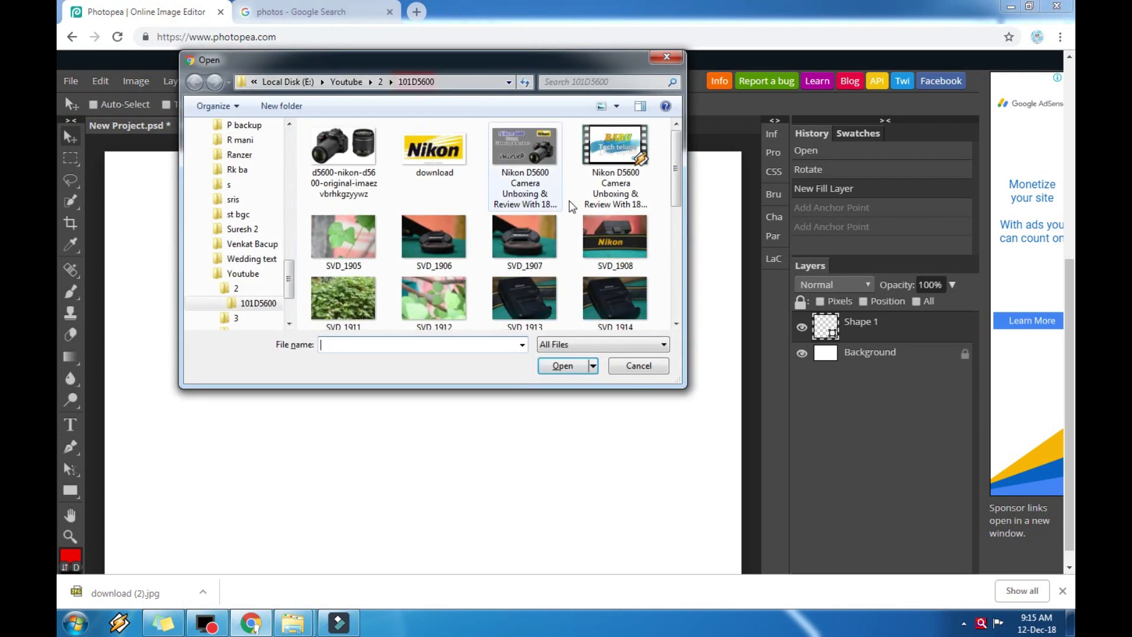
click(380, 82)
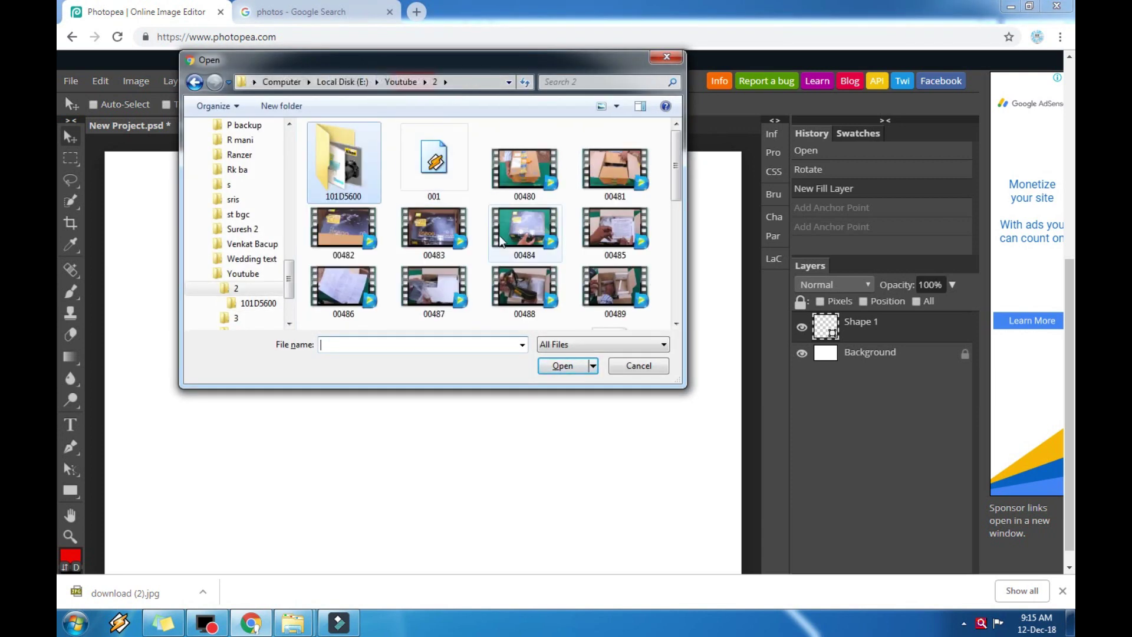
click(342, 81)
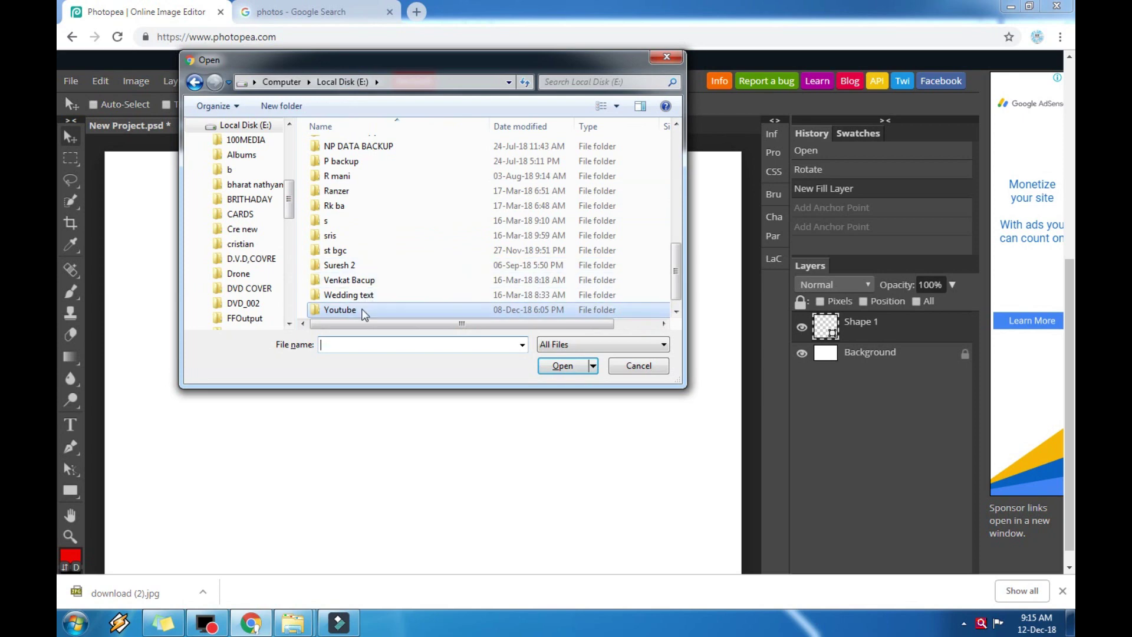
double_click(362, 309)
click(429, 167)
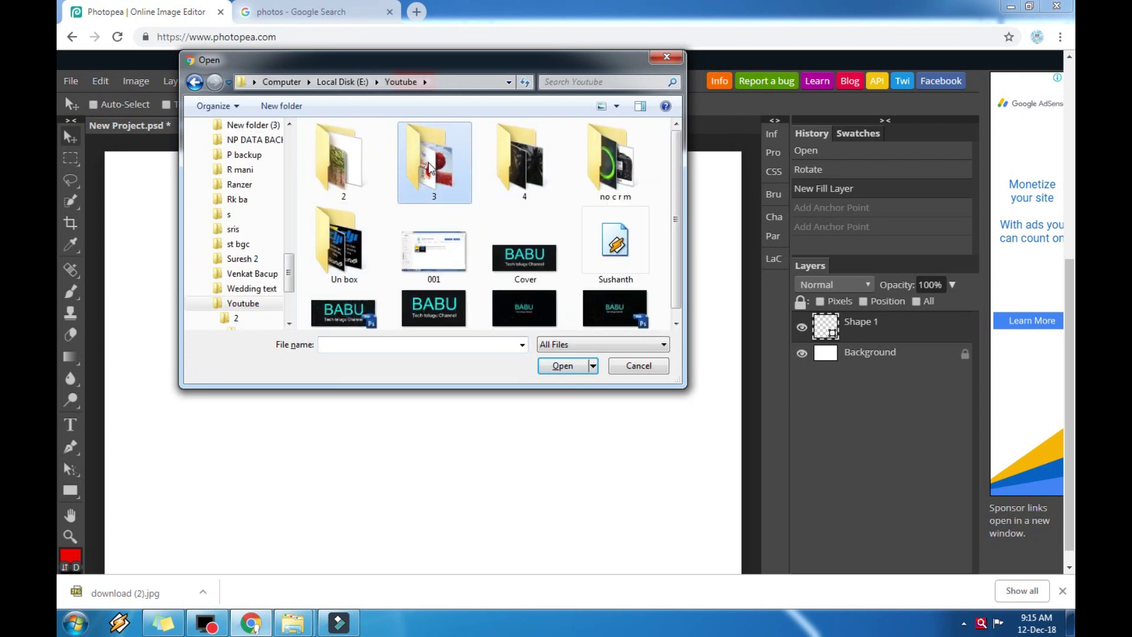
double_click(429, 167)
scroll(531, 247, down, 3)
scroll(531, 248, up, 3)
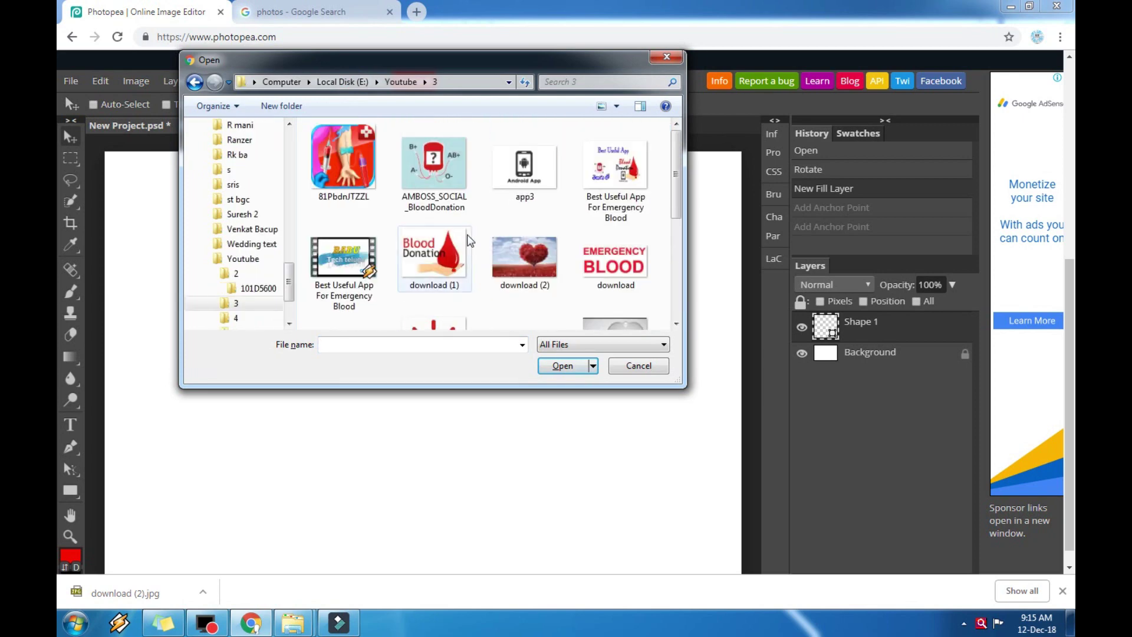
click(537, 246)
double_click(536, 246)
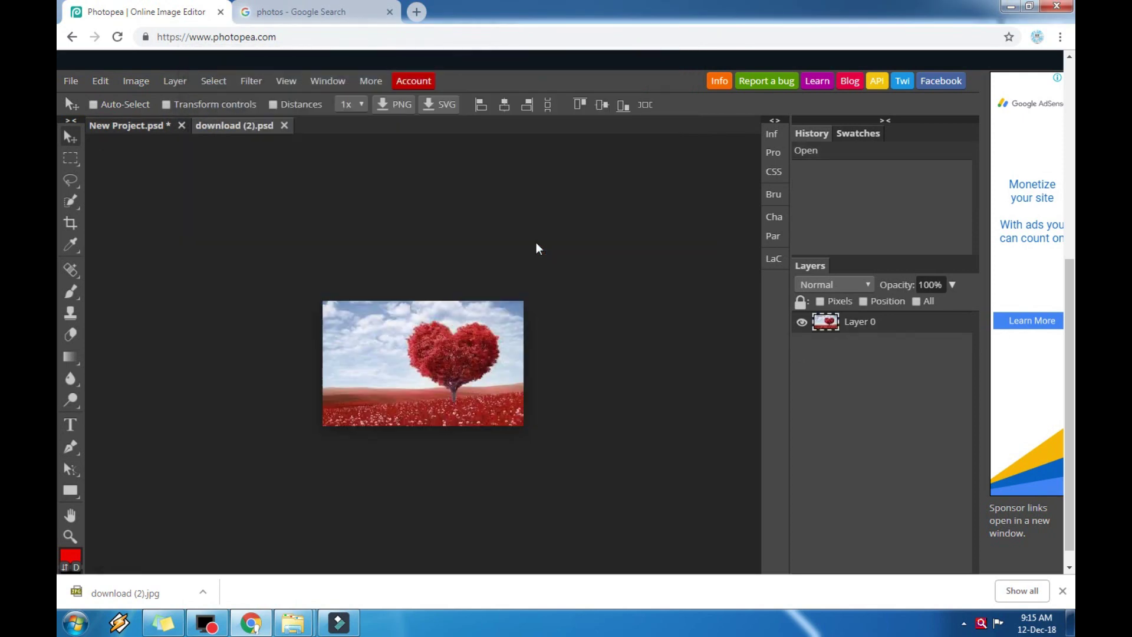
key(ctrl+plus)
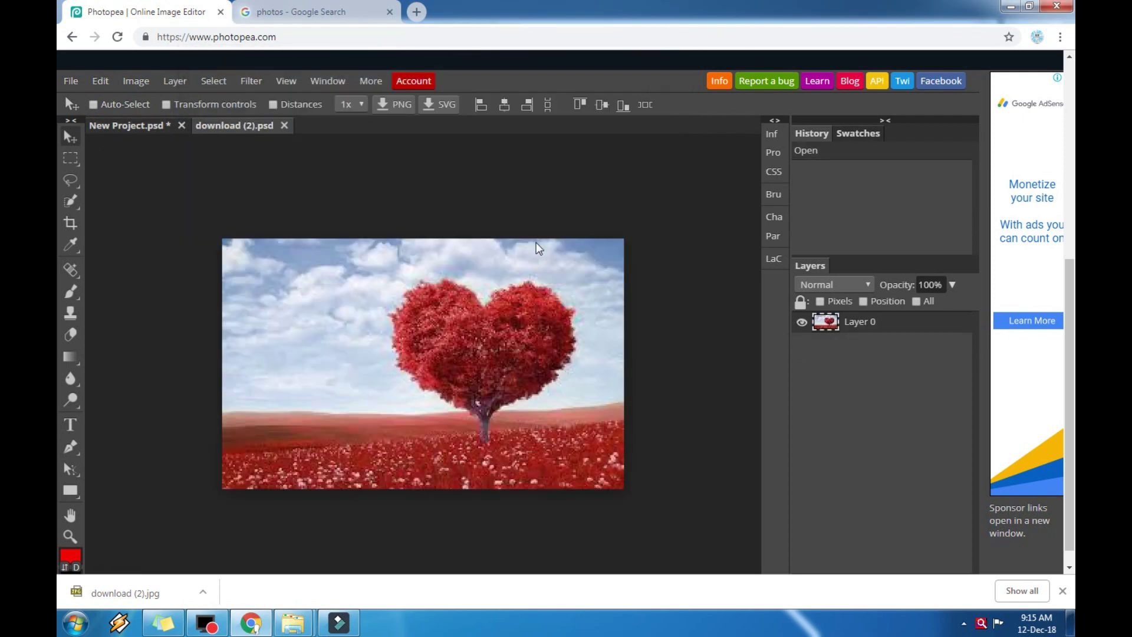
key(ctrl+minus)
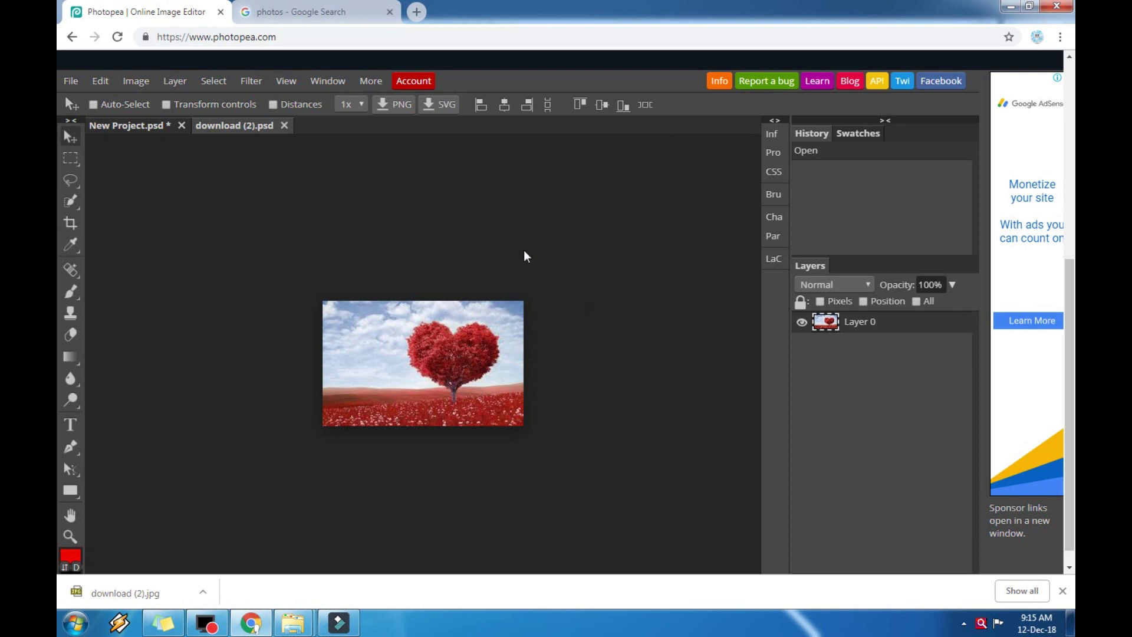
Step: Apply Hue/Saturation with hue -121, saturation 32 and lightness 5 to the heart tree
key(ctrl+u)
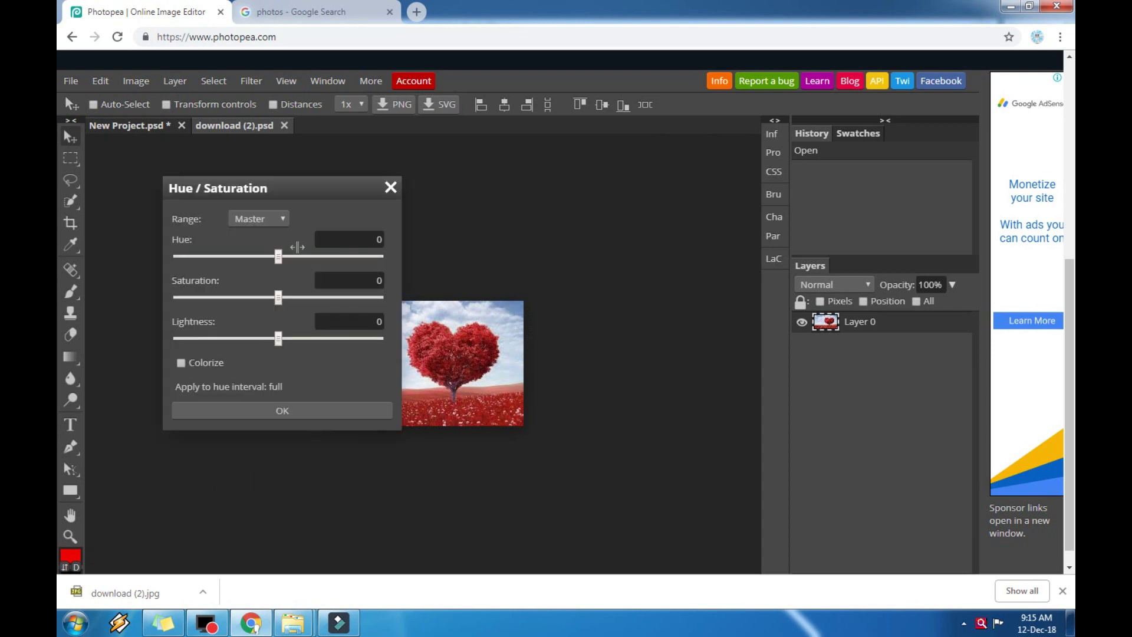
click(307, 257)
drag(289, 187, 178, 183)
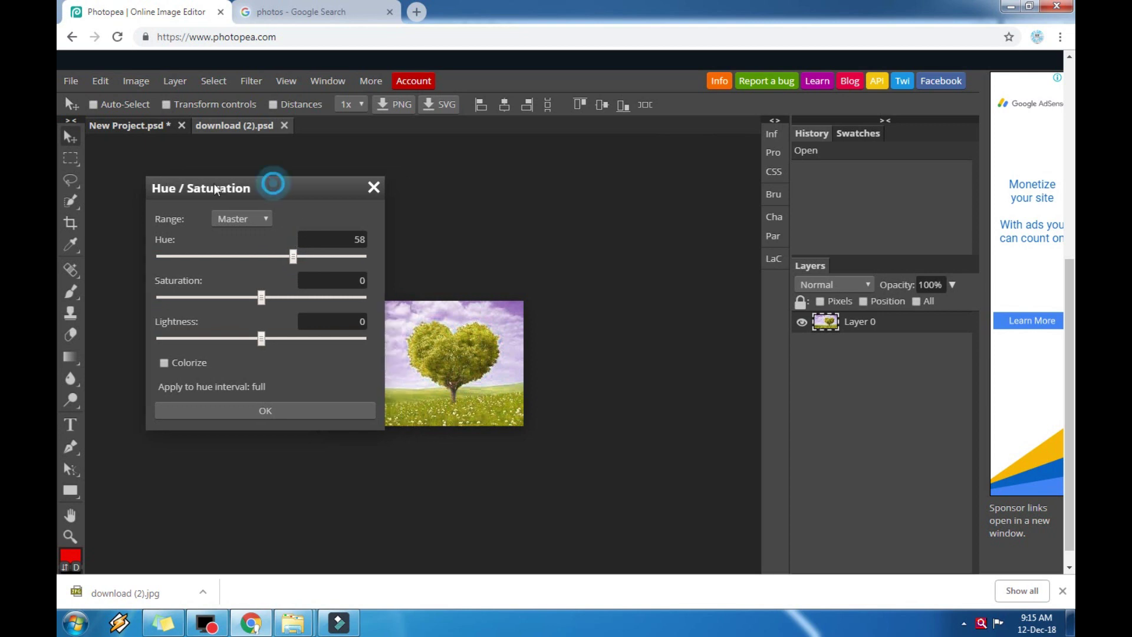
drag(145, 253, 101, 252)
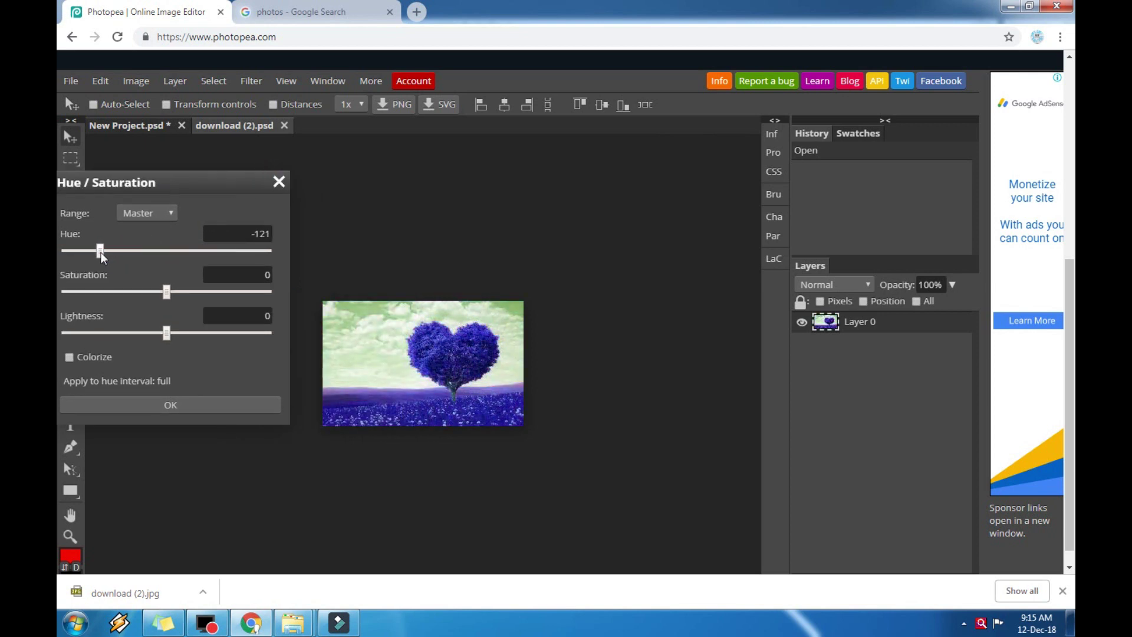
click(198, 291)
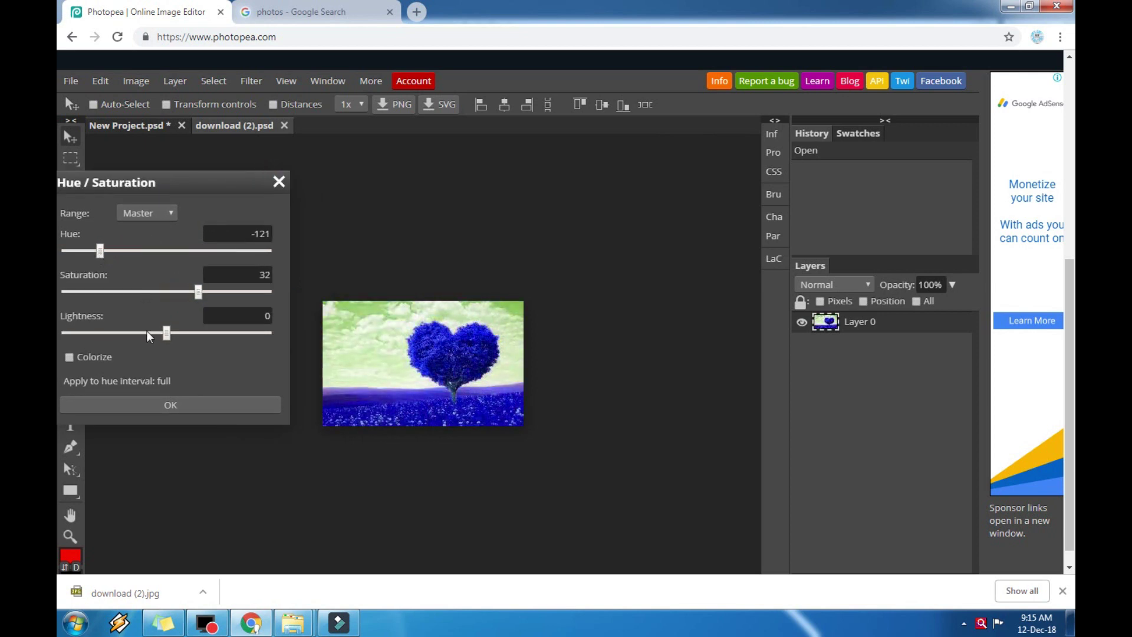
drag(167, 332, 172, 332)
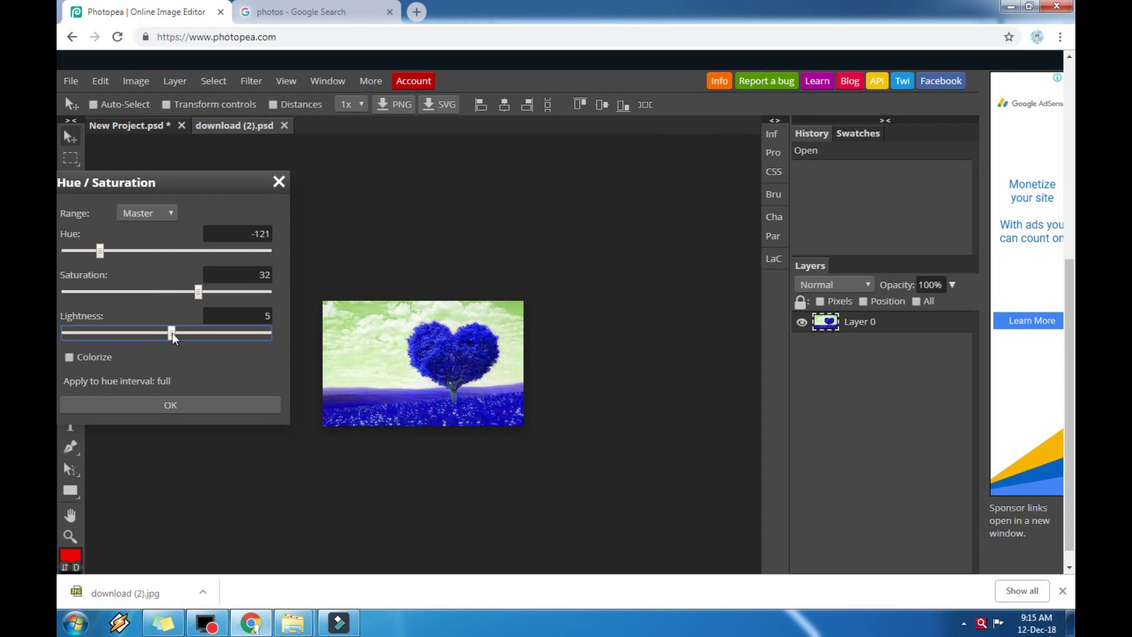
click(177, 407)
Step: With the Crop tool, mark a square around the blue heart tree and commit it
key(c)
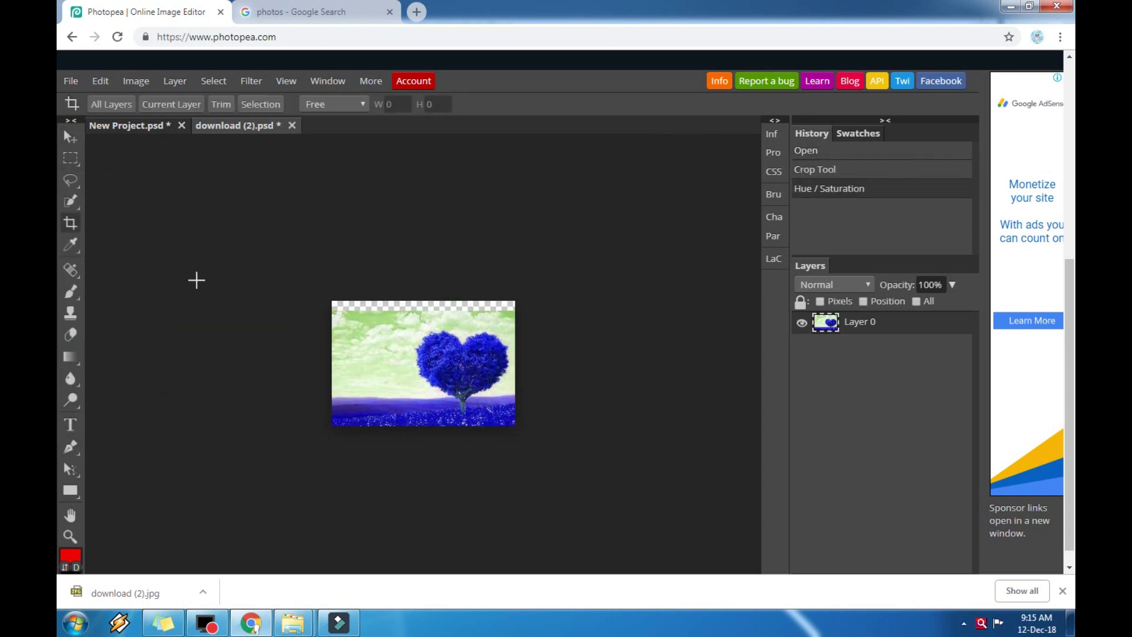
click(70, 222)
click(407, 317)
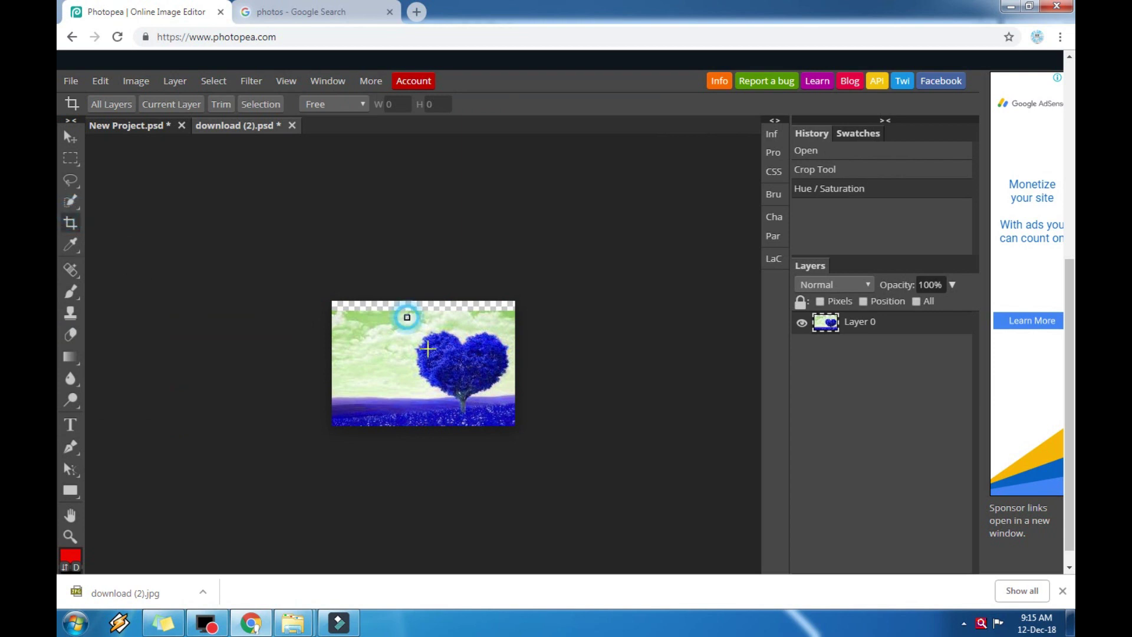
drag(428, 349, 515, 418)
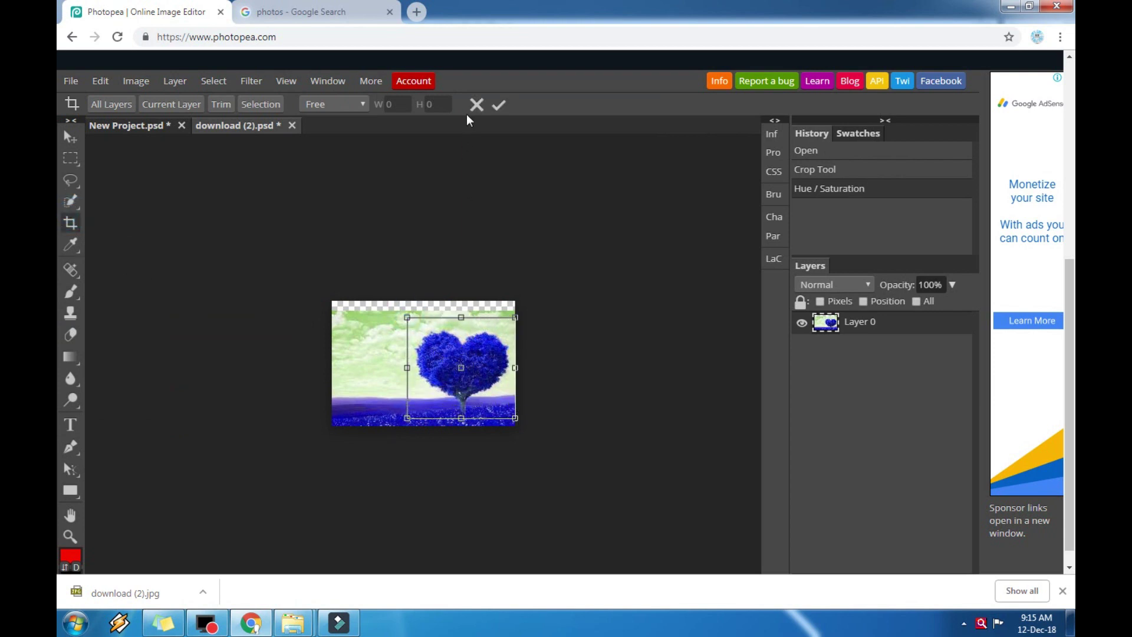
click(498, 105)
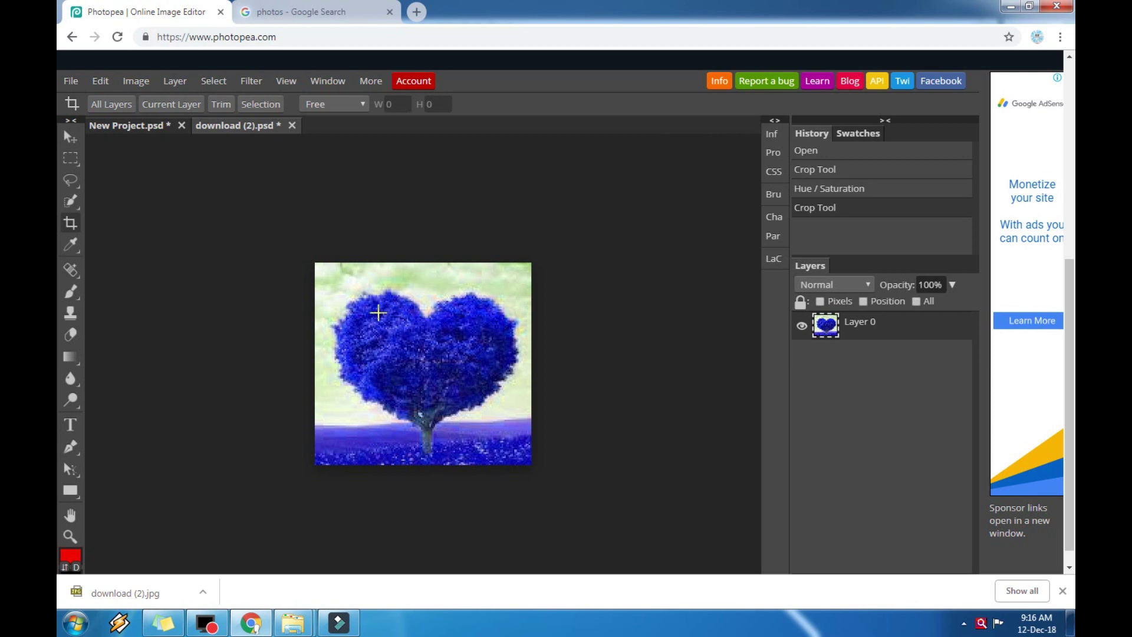
Step: Switch from the Quick Selection tool to the Magic Wand tool
key(w)
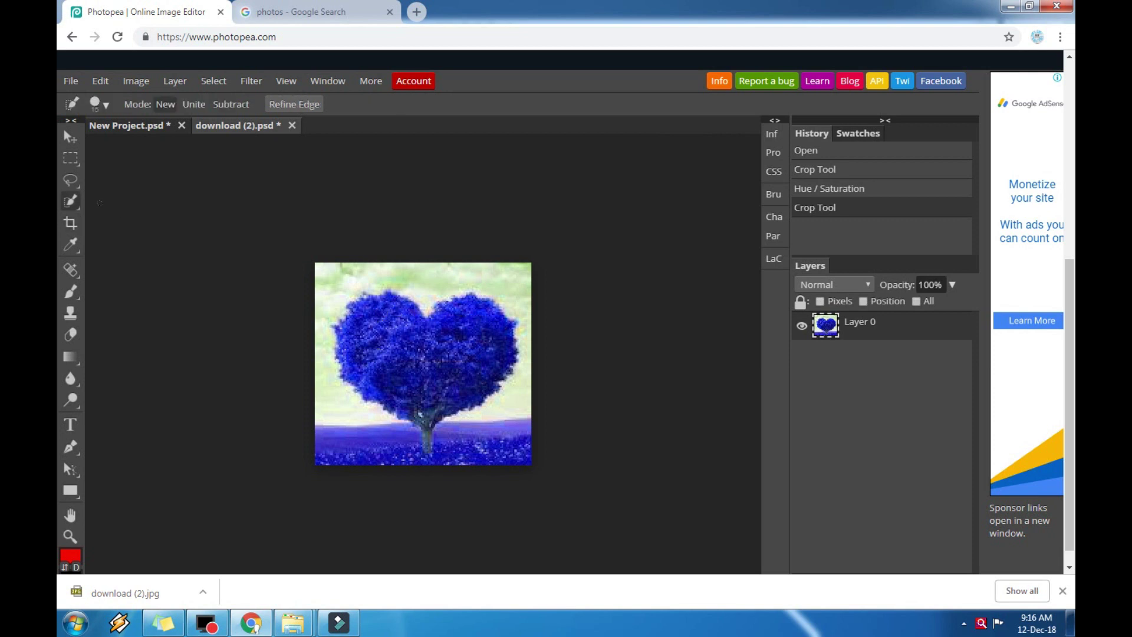
right_click(71, 201)
click(126, 224)
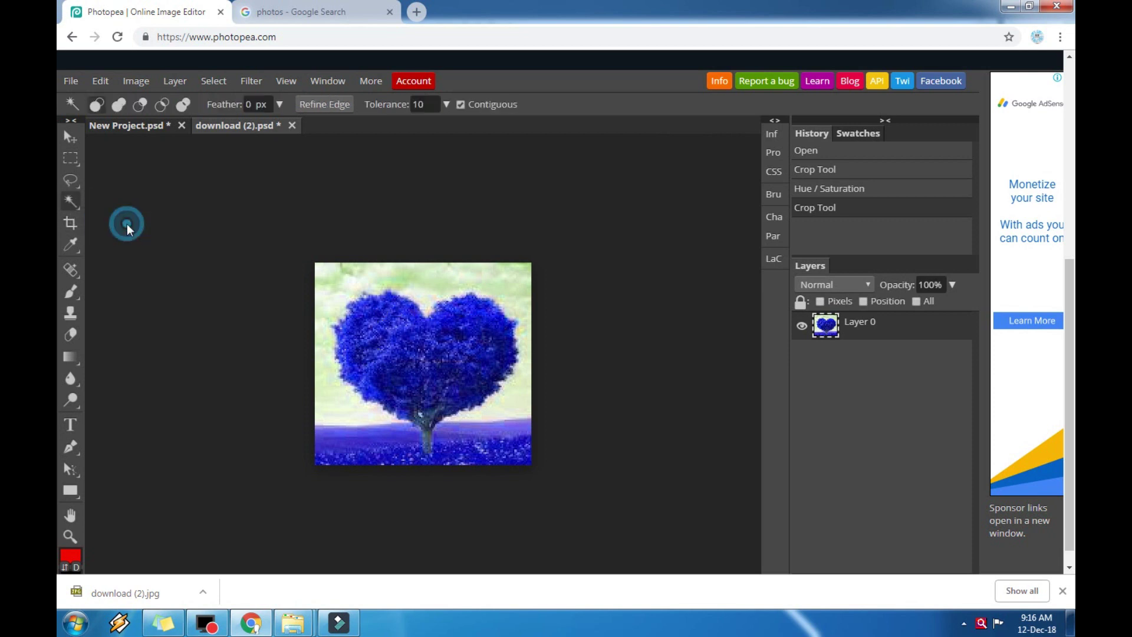